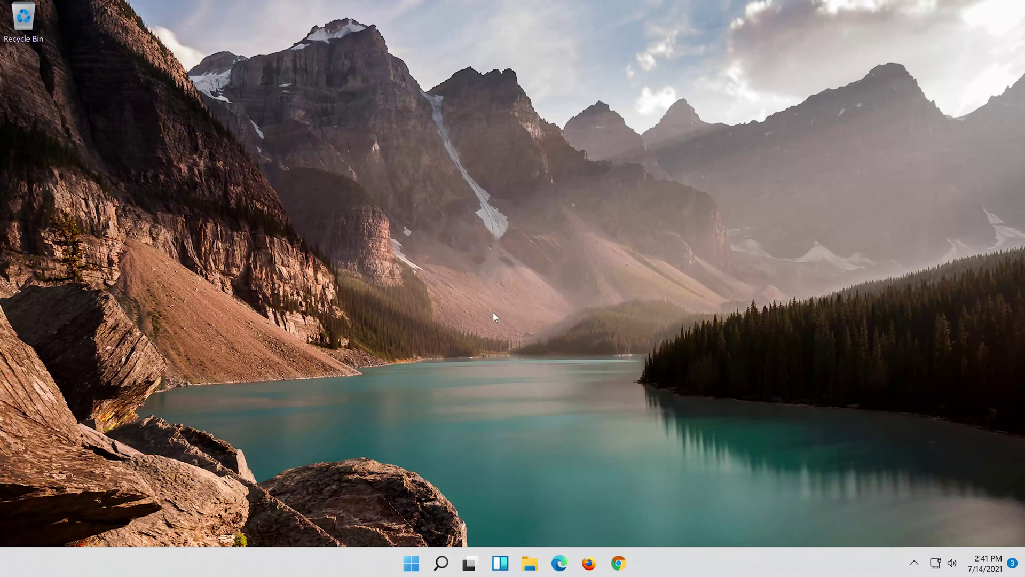
Open Windows Search to look up 'control panel'.
left_click(441, 564)
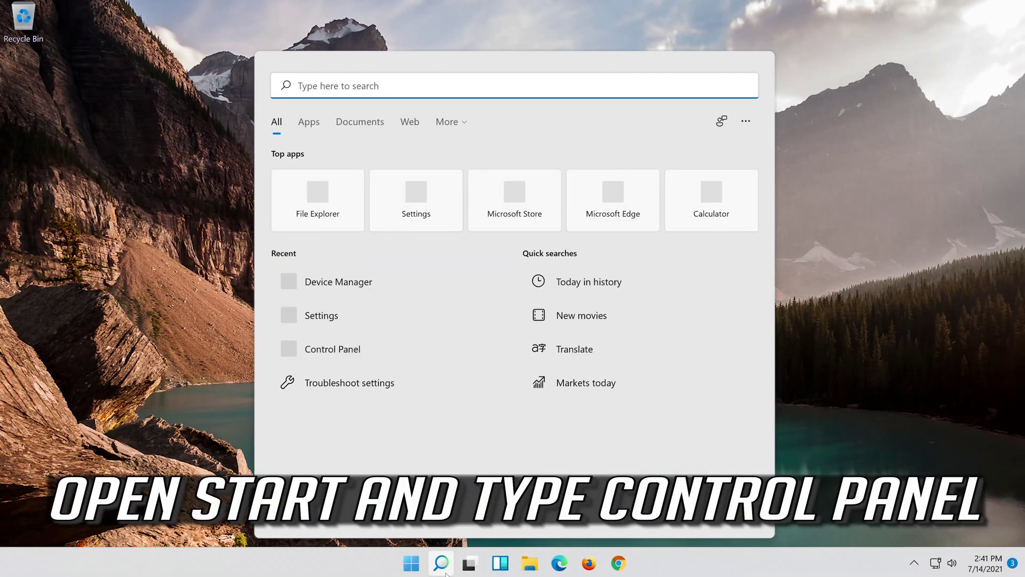
type("c")
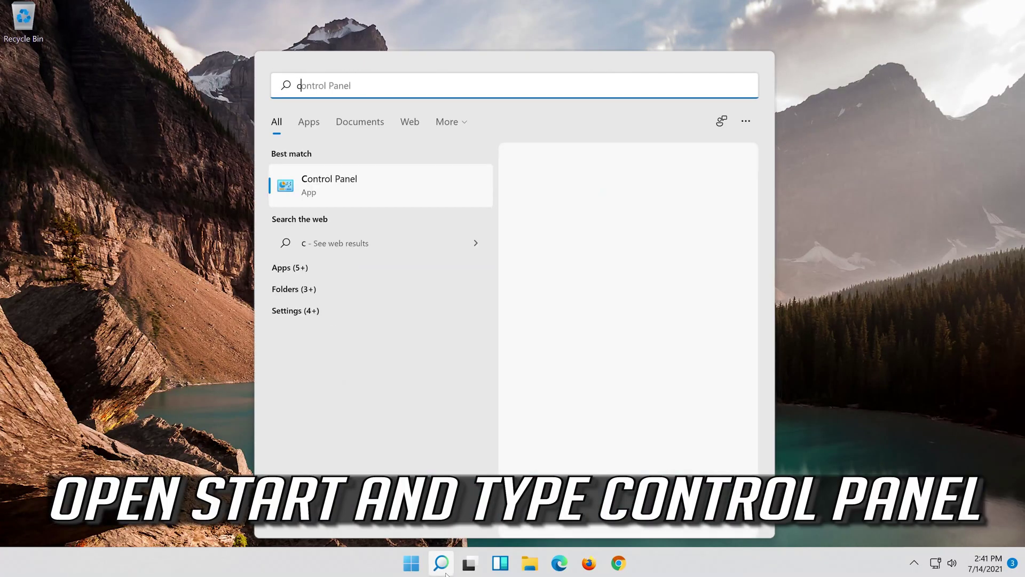
type("ontrol p")
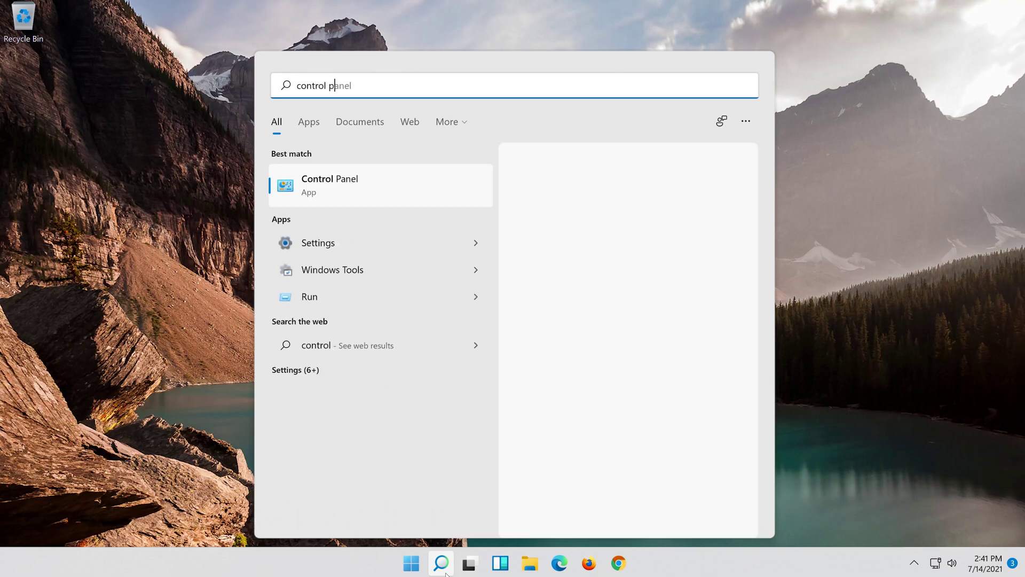
type("ane")
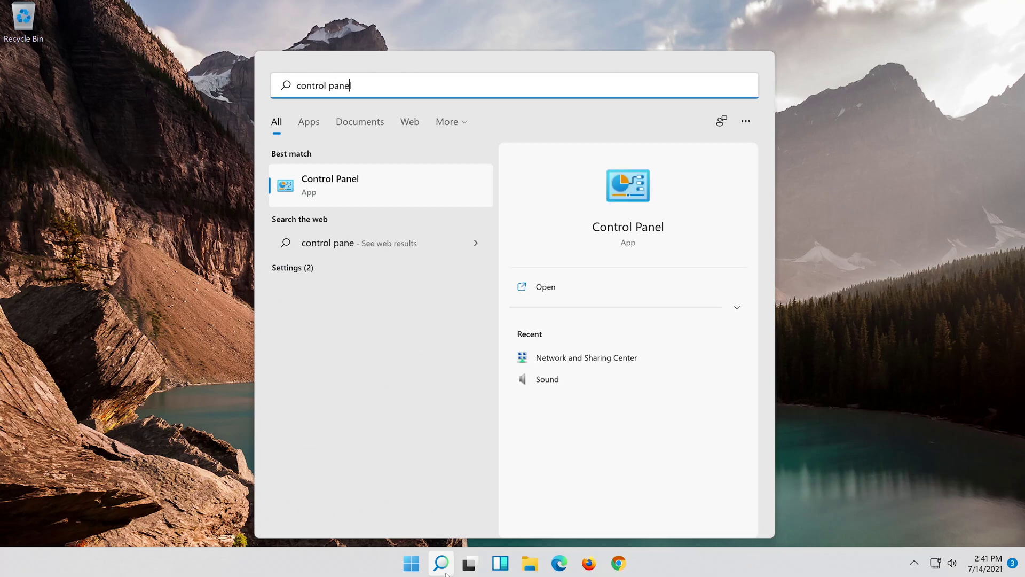
type("l")
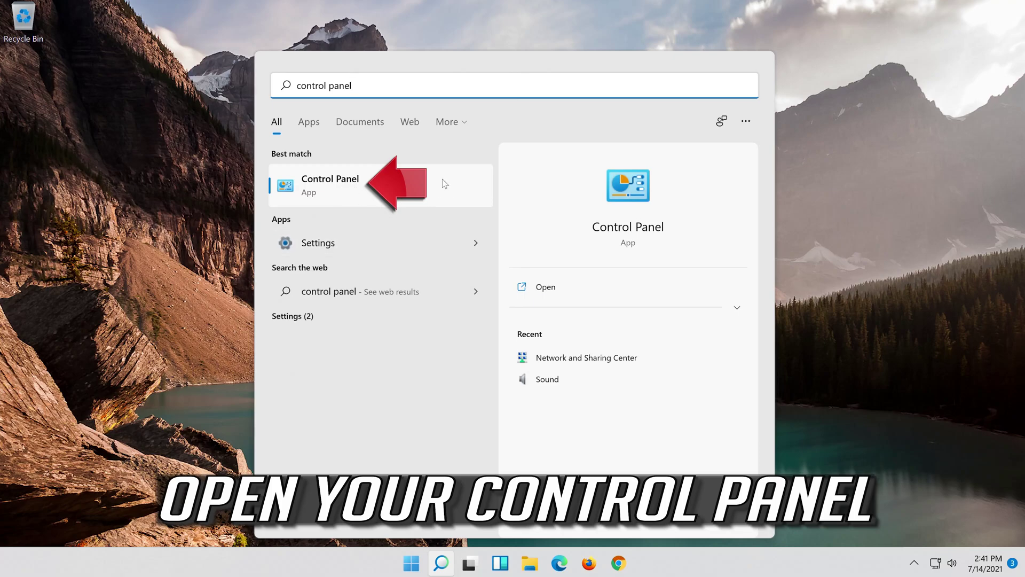
Launch Control Panel and go to the Hardware and Sound category.
left_click(433, 187)
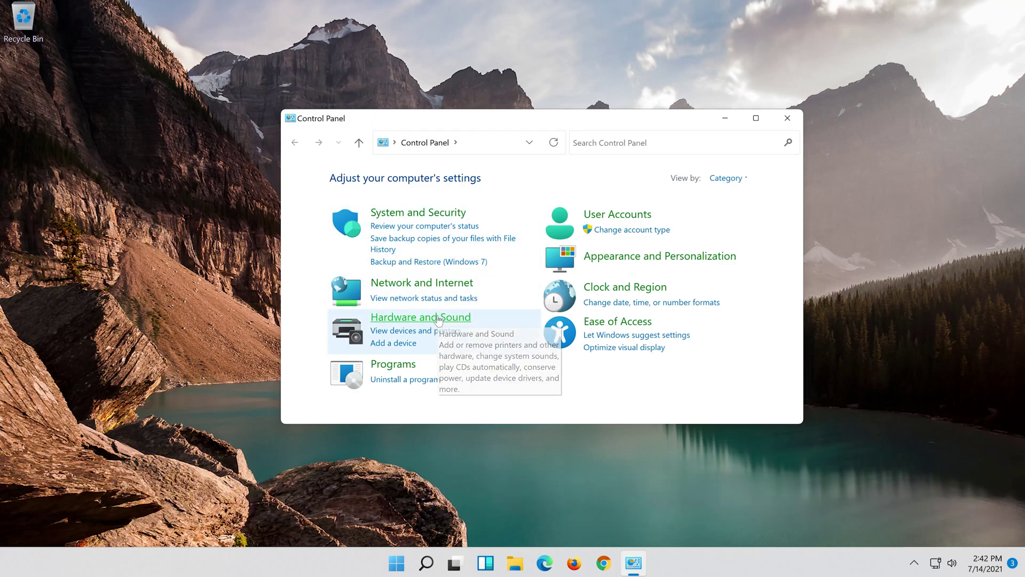
left_click(462, 317)
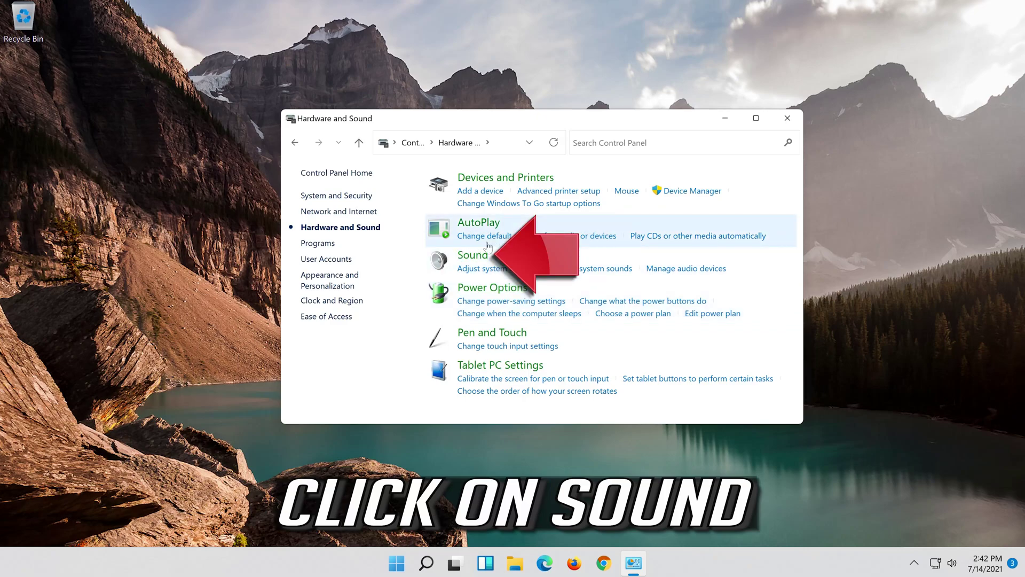
Open the Sound dialog, close Hardware and Sound, and select Speakers as default playback.
left_click(471, 257)
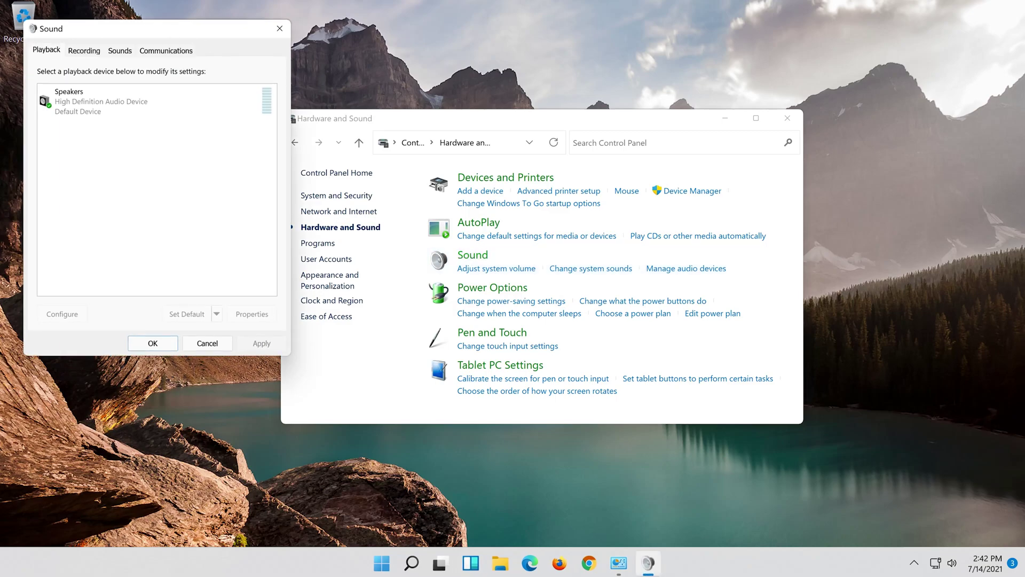
left_click_drag(152, 29, 524, 104)
left_click(780, 119)
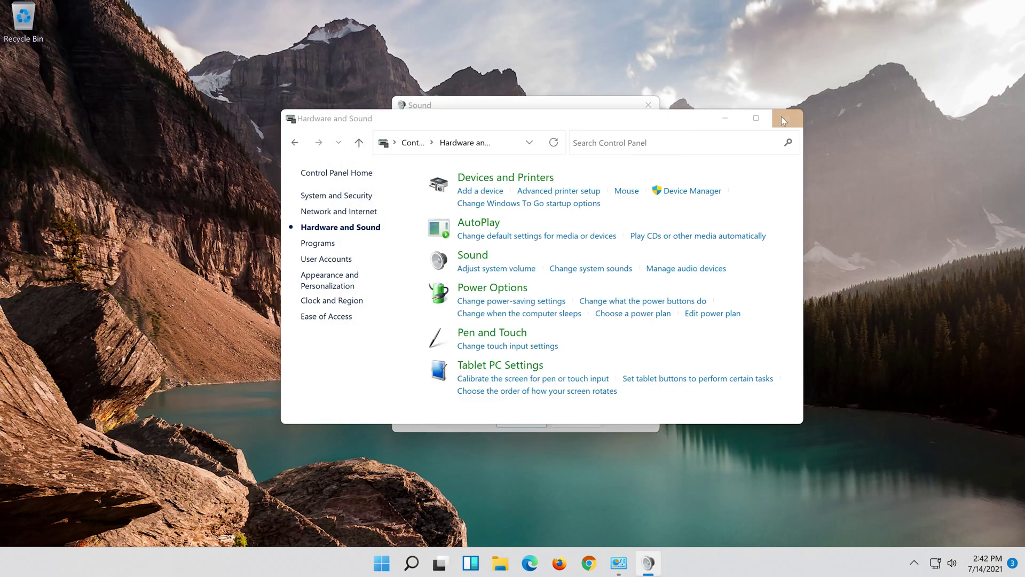
left_click(492, 173)
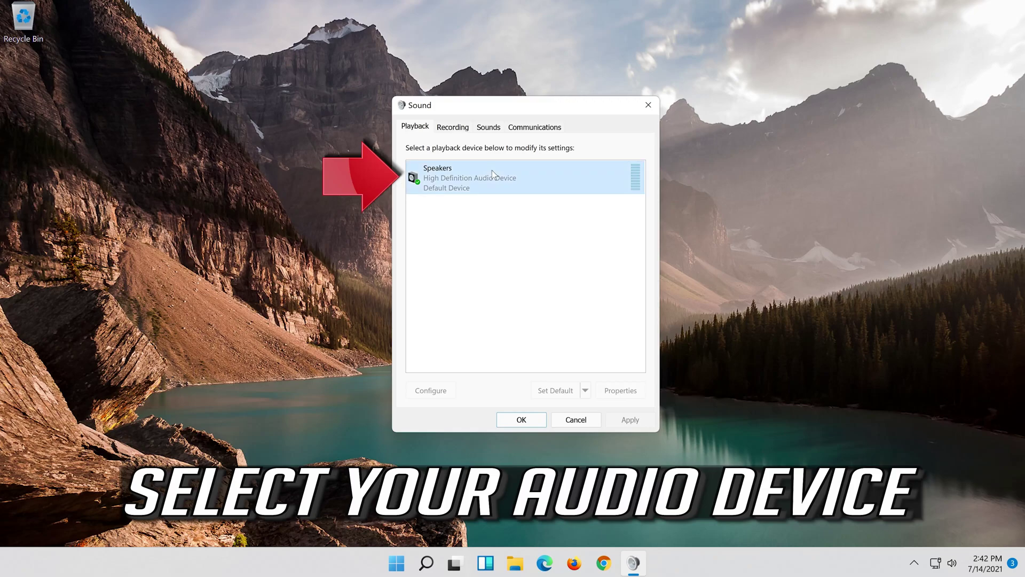
left_click(492, 170)
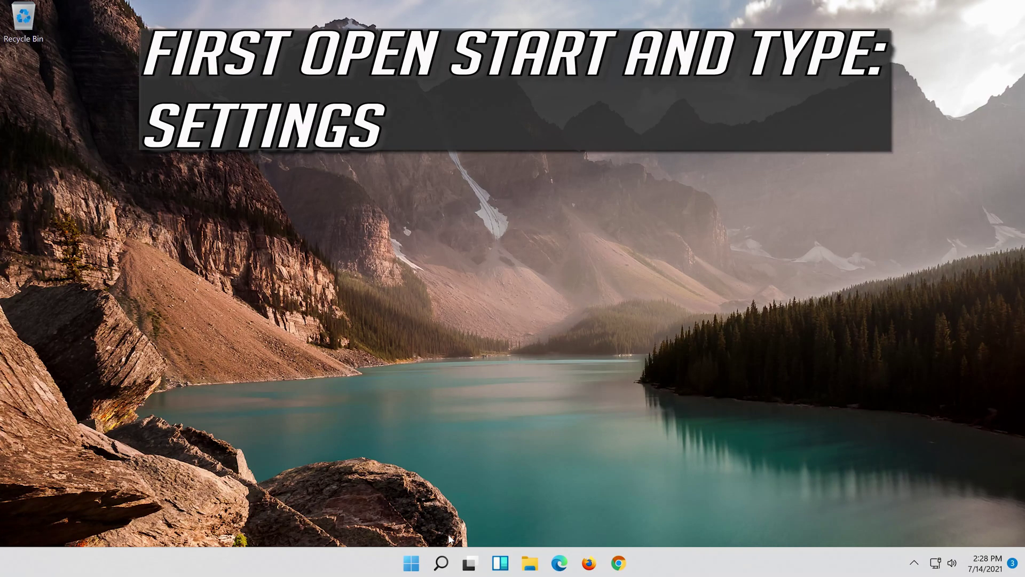
Search Windows for 'settings' and launch the Settings app.
left_click(439, 564)
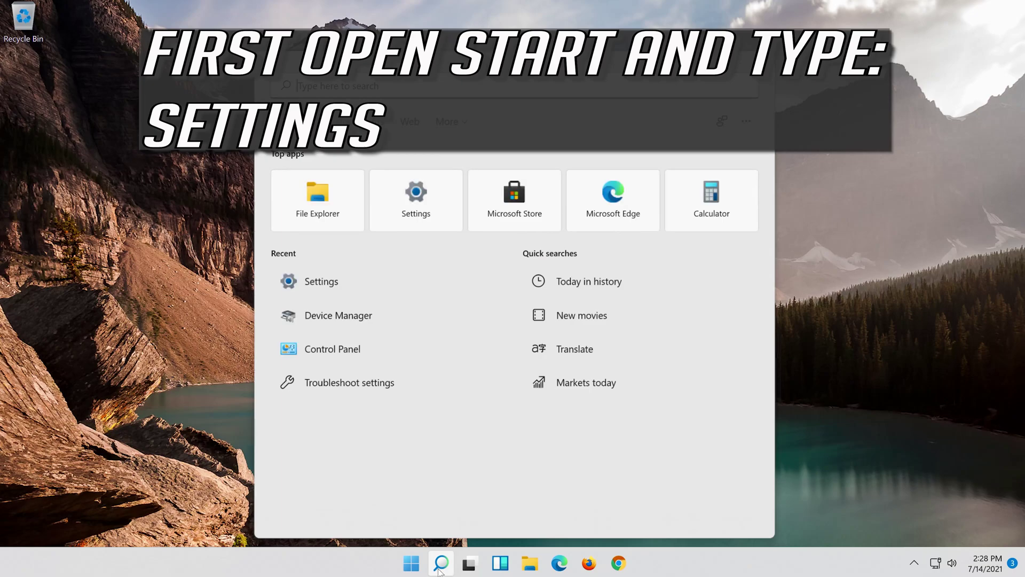
type("settings")
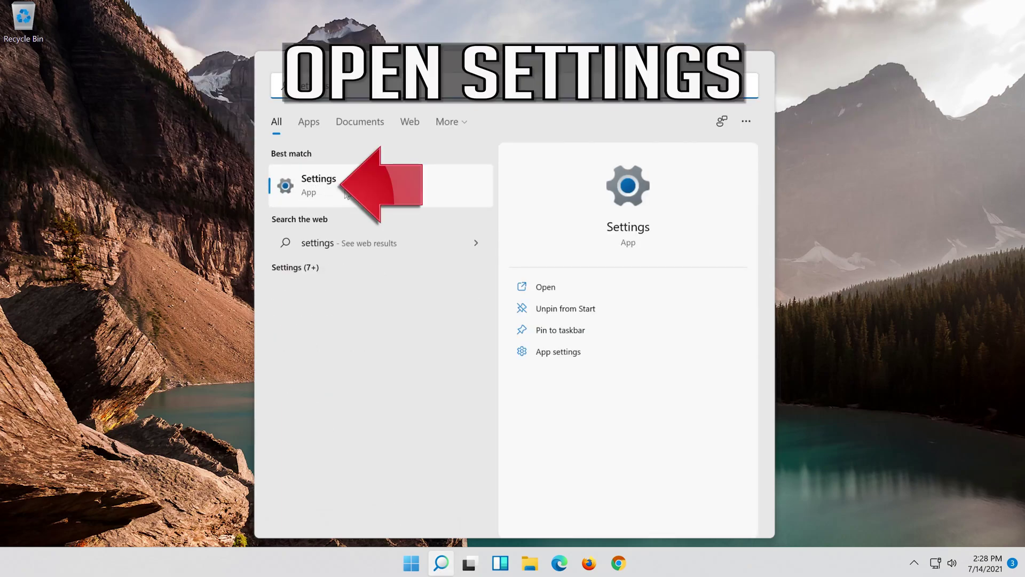
left_click(376, 189)
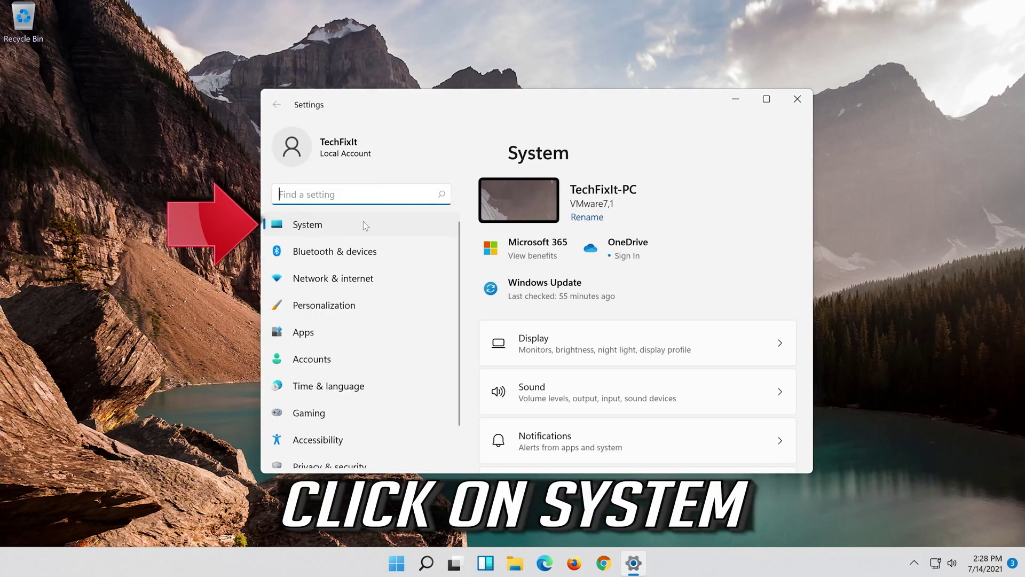
Navigate to System > Troubleshoot in Settings.
left_click(341, 229)
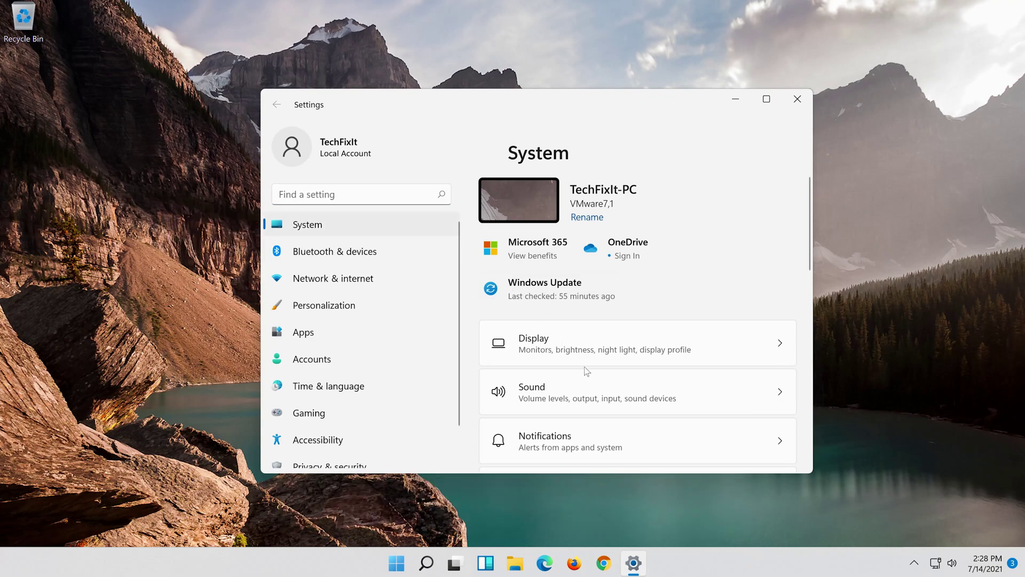
scroll(580, 376, "down", 3)
scroll(581, 376, "down", 3)
scroll(580, 375, "down", 2)
scroll(579, 378, "down", 3)
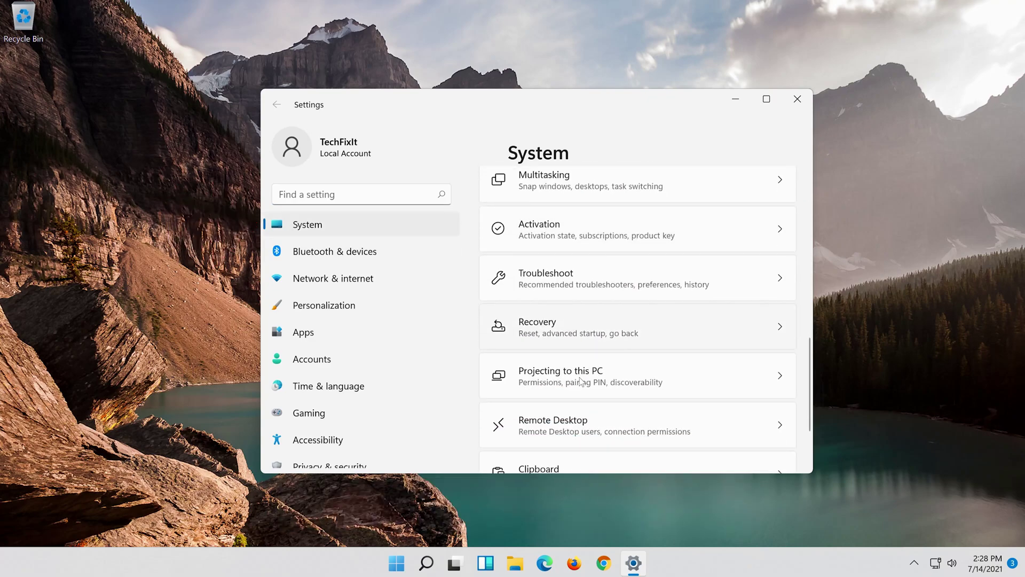
scroll(579, 377, "down", 2)
scroll(578, 377, "up", 2)
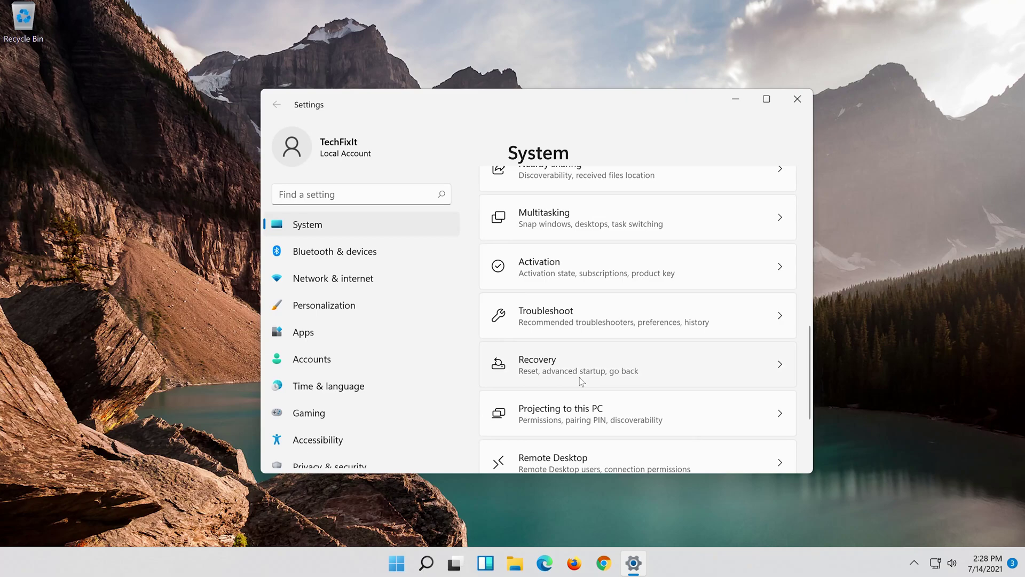
left_click(636, 320)
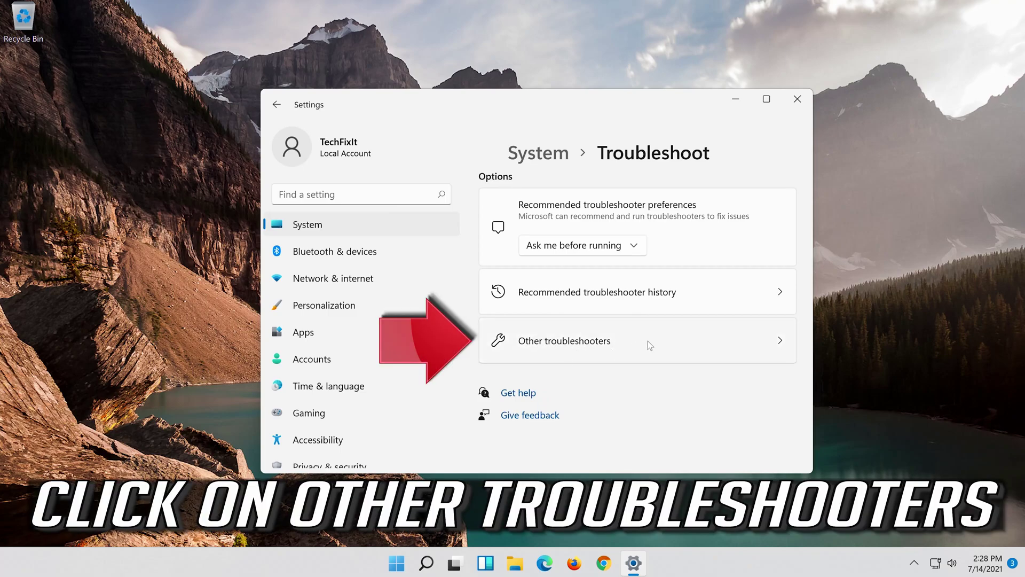
Run the Playing Audio troubleshooter from the Other troubleshooters list.
left_click(642, 345)
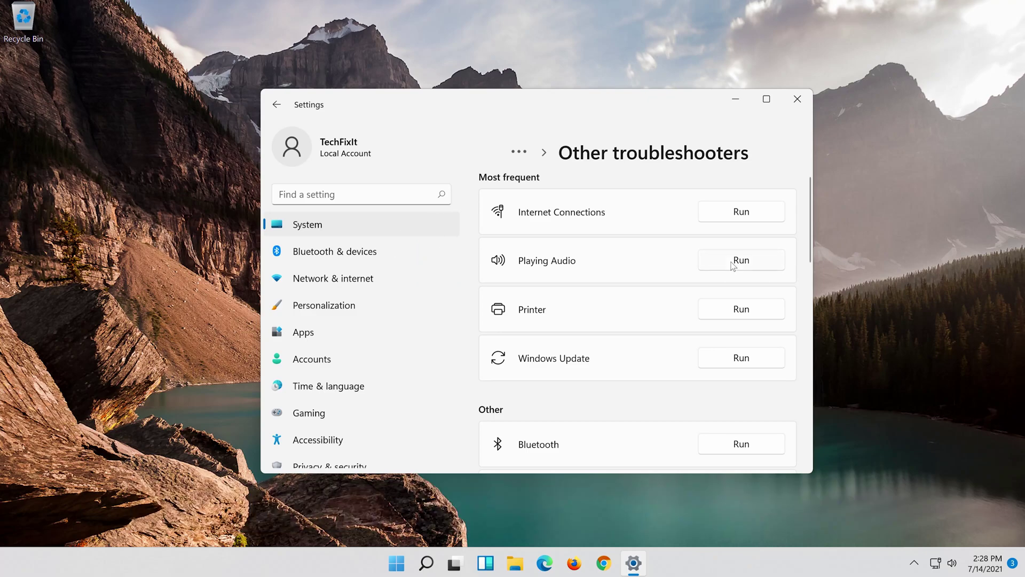
left_click(731, 265)
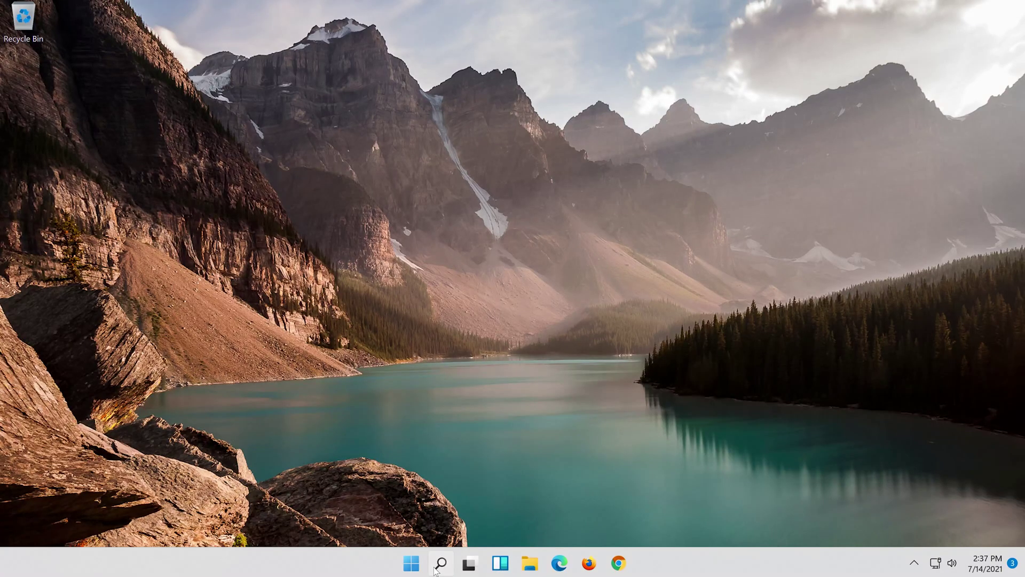
Search Windows for 'device manager' and launch Device Manager.
left_click(440, 563)
type("de")
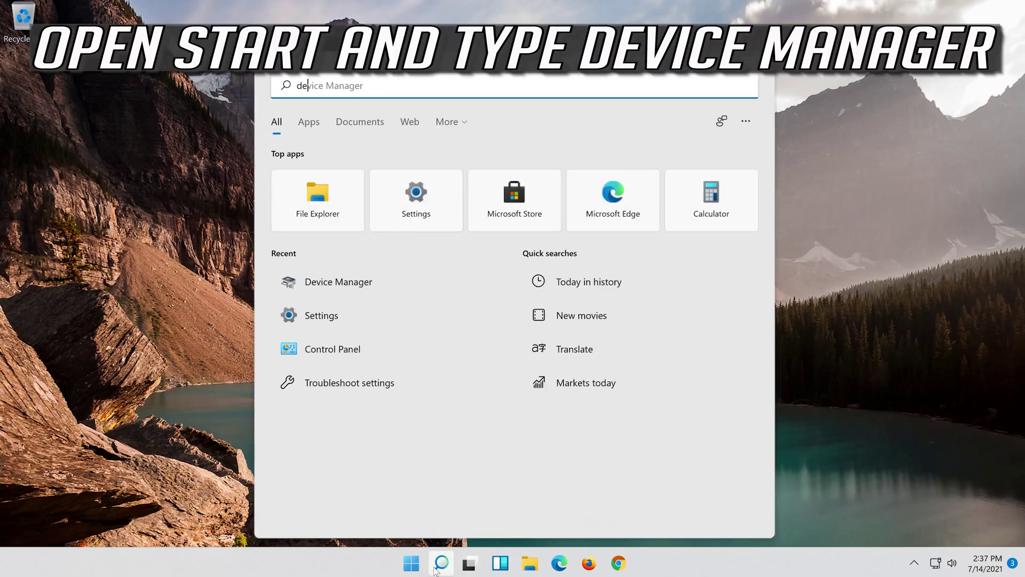
type("vice manager")
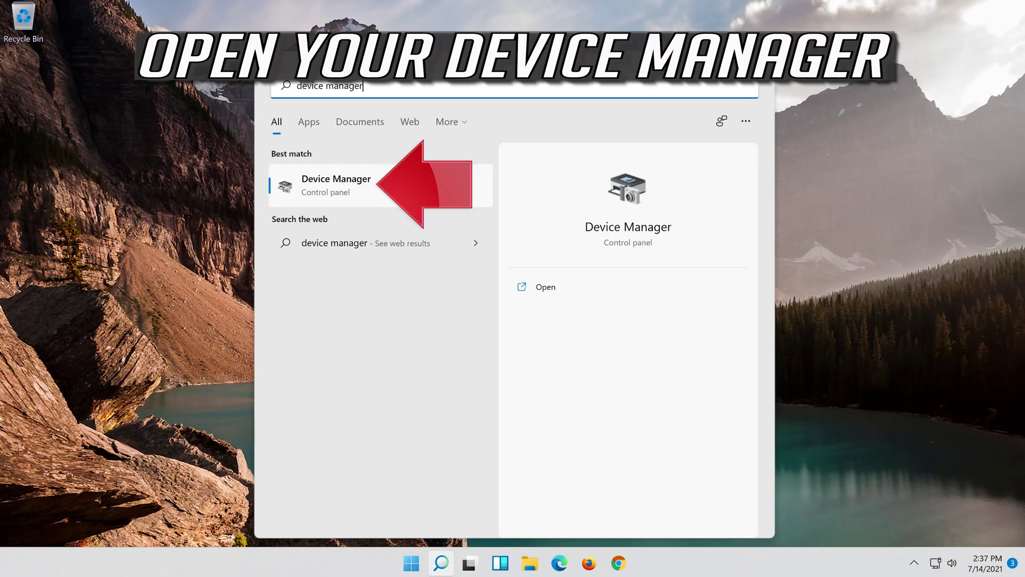
left_click(384, 196)
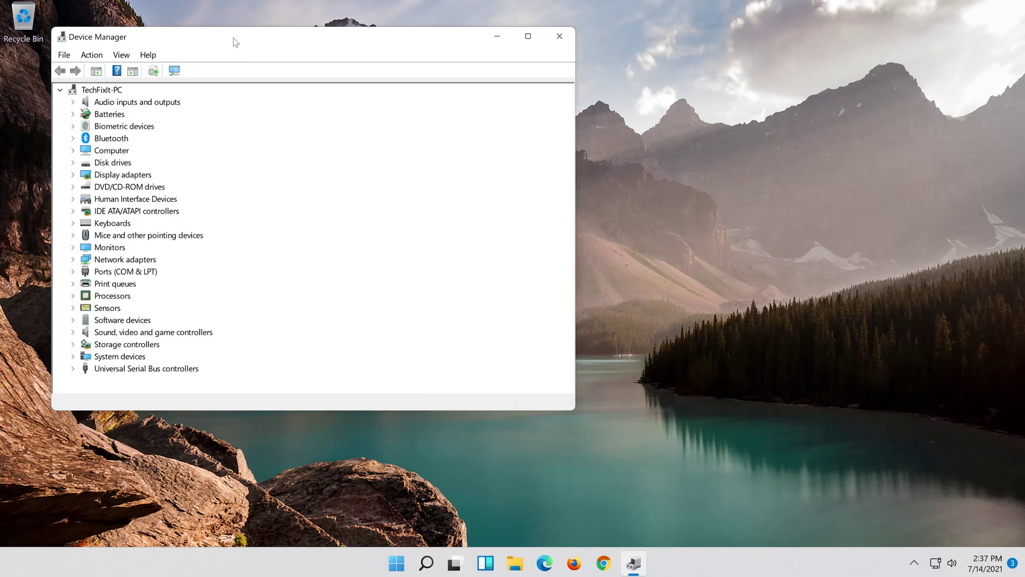
Center Device Manager, expand Sound, video and game controllers, and right-click High Definition Audio Device.
mouse_move(237, 41)
left_mouse_down()
mouse_move(493, 68)
mouse_move(503, 82)
left_mouse_up()
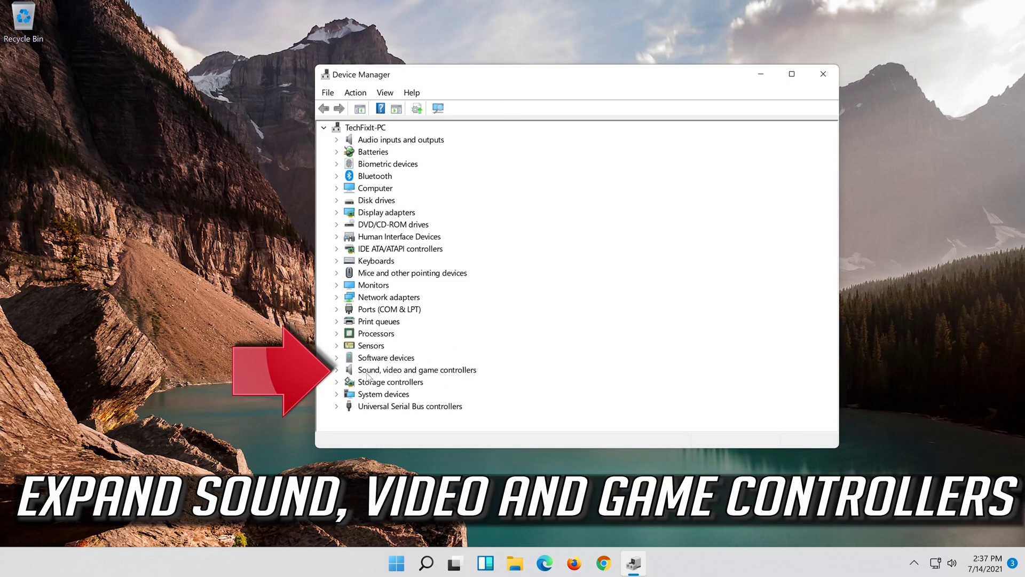
left_click(337, 370)
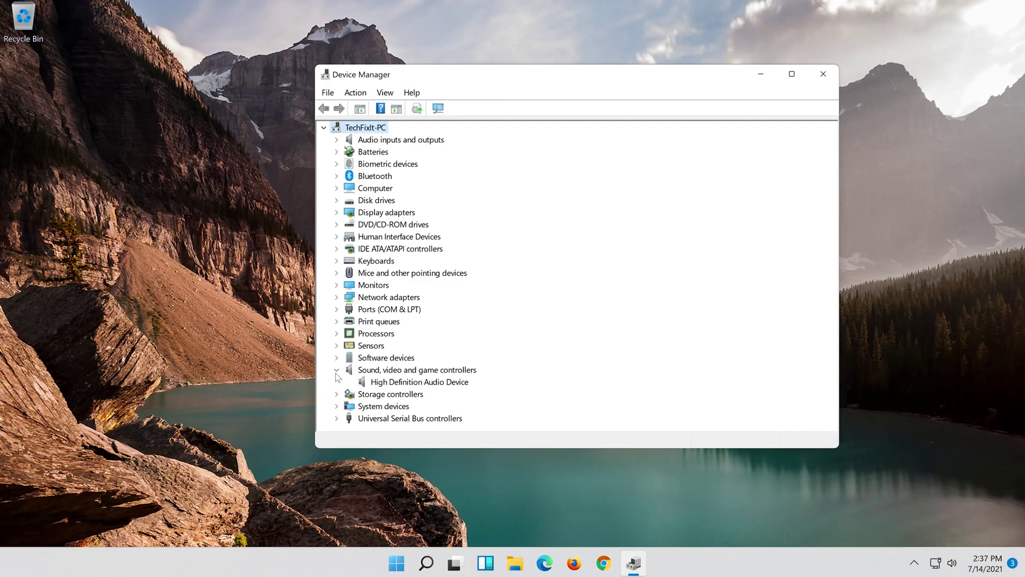
left_click(381, 383)
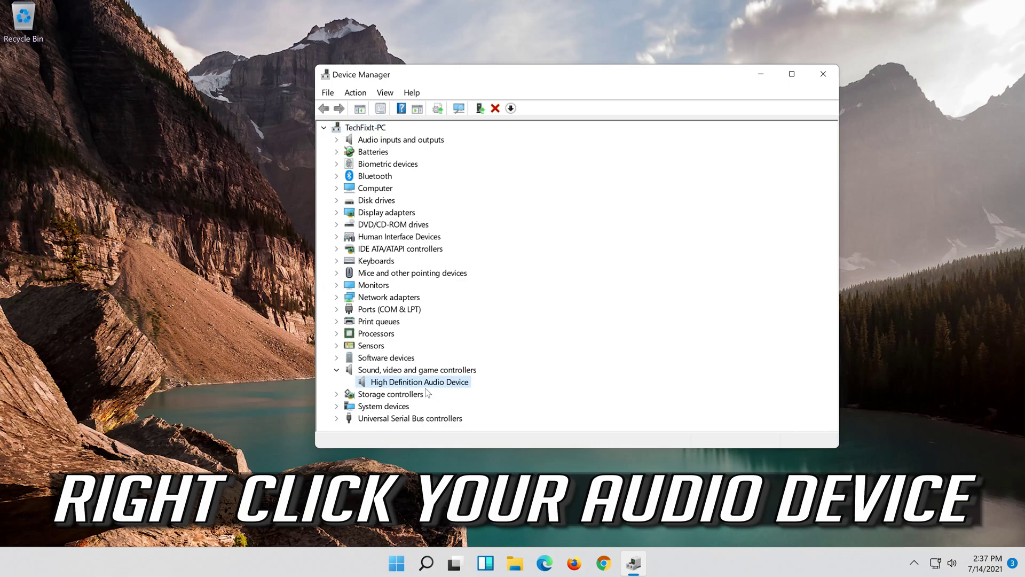
right_click(458, 383)
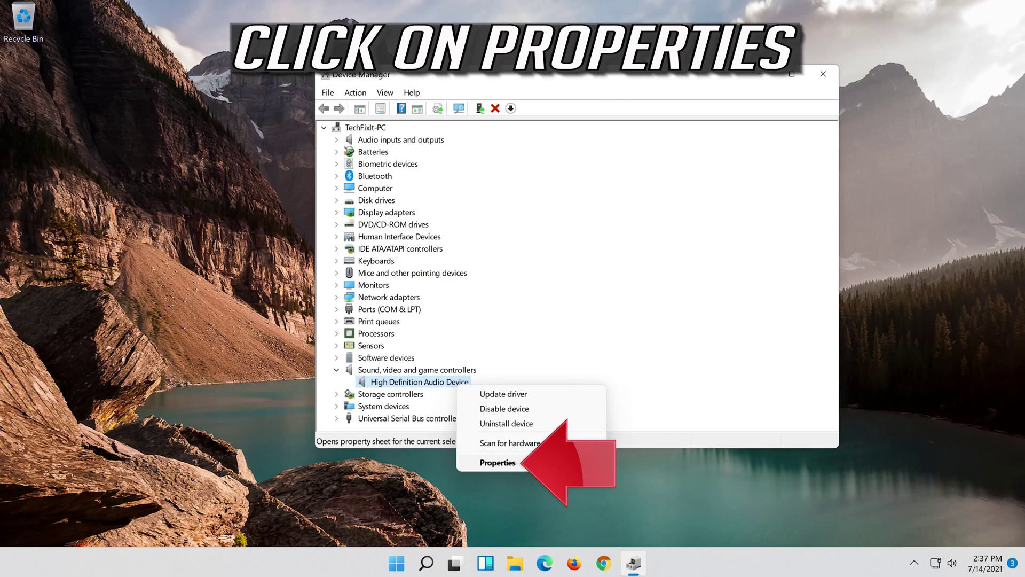
Open the High Definition Audio Device properties on the Driver tab.
left_click(498, 462)
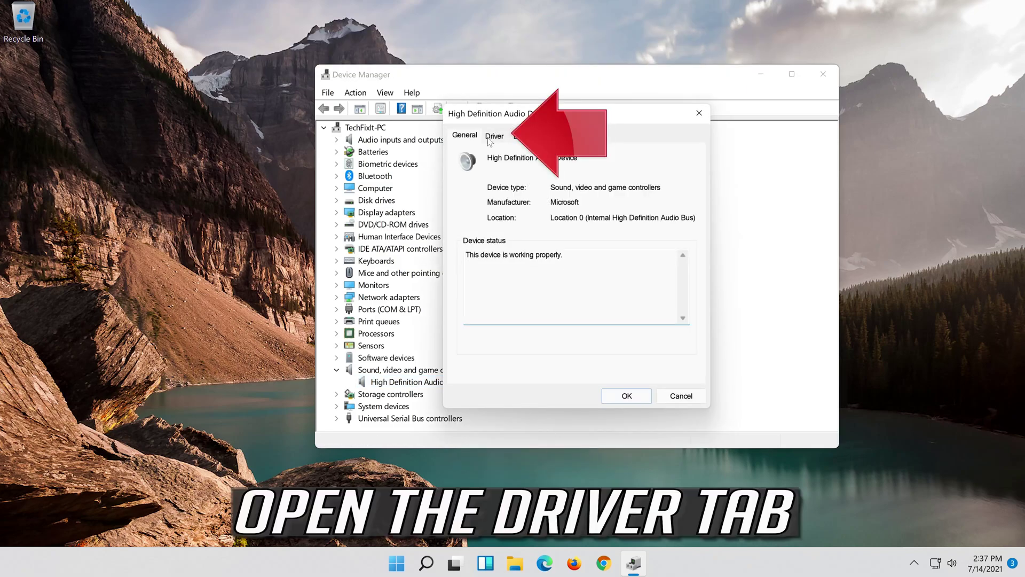
left_click(494, 136)
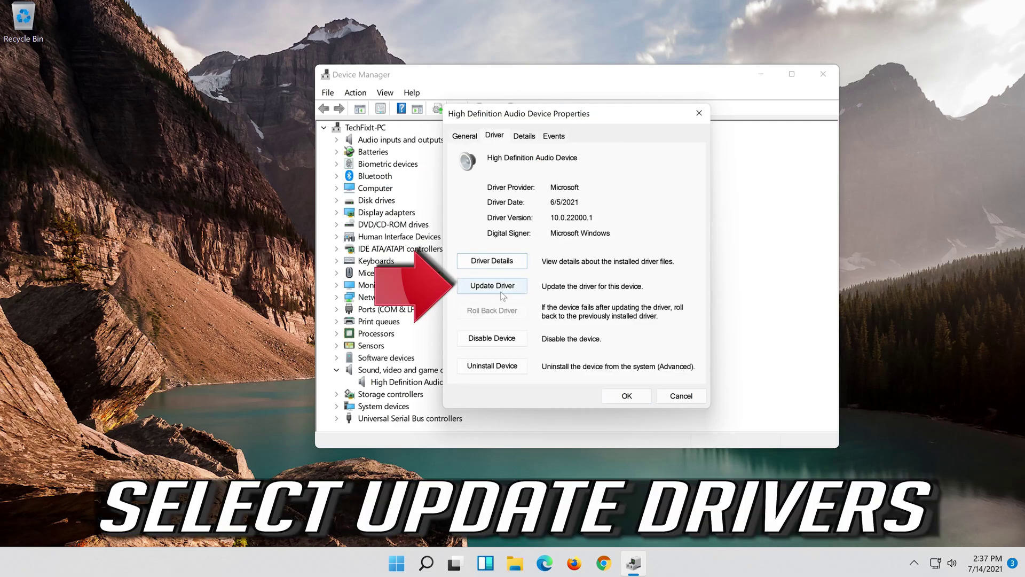
Install the High Definition Audio Device driver from drivers on the computer, accepting the warning.
left_click(494, 289)
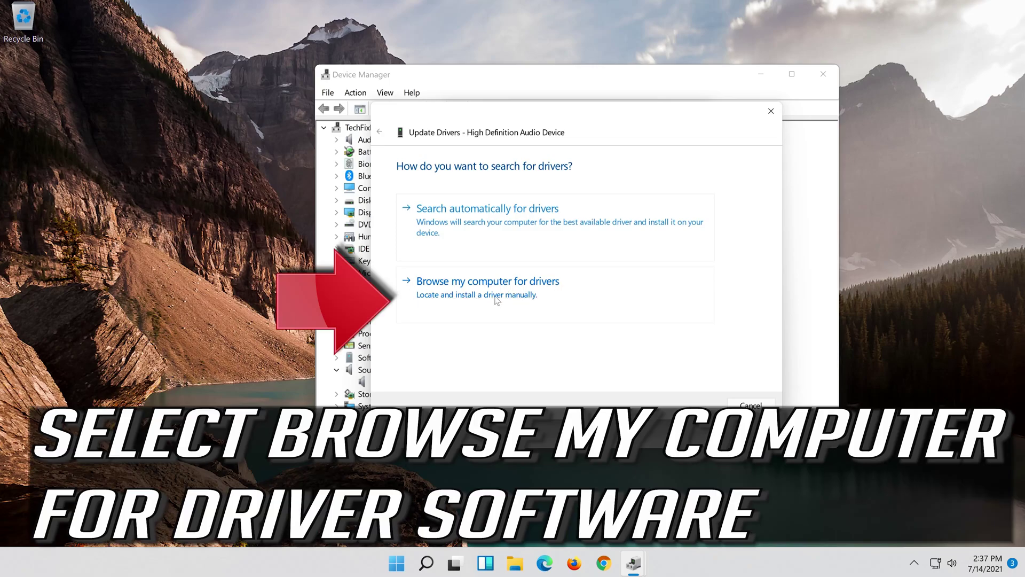
left_click(550, 292)
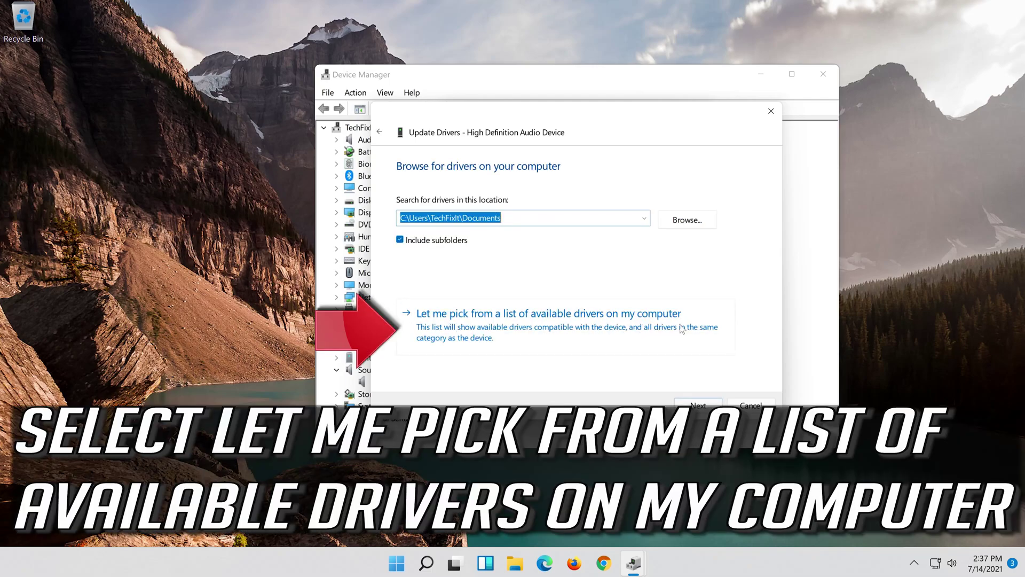
left_click(502, 336)
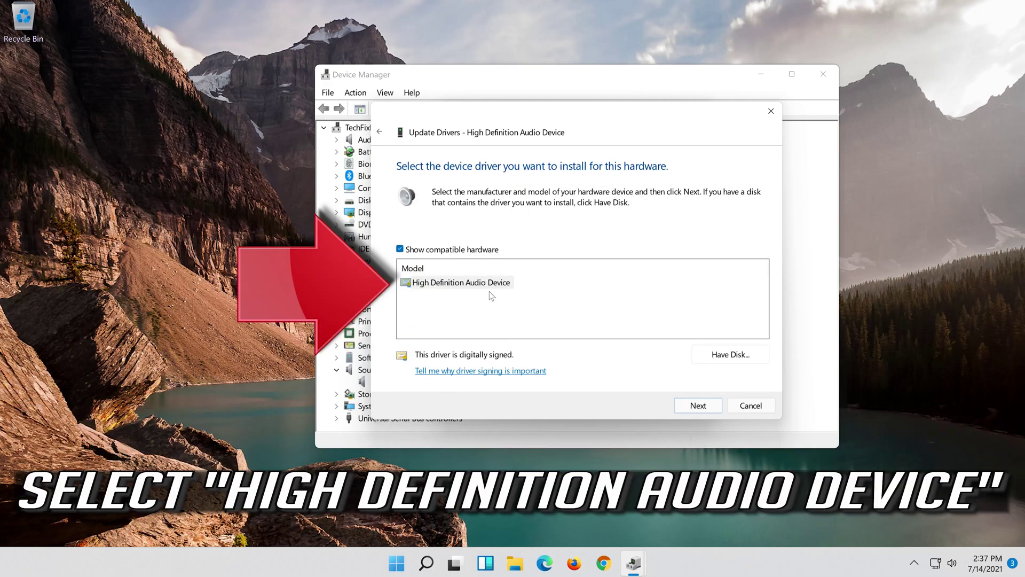
left_click(483, 283)
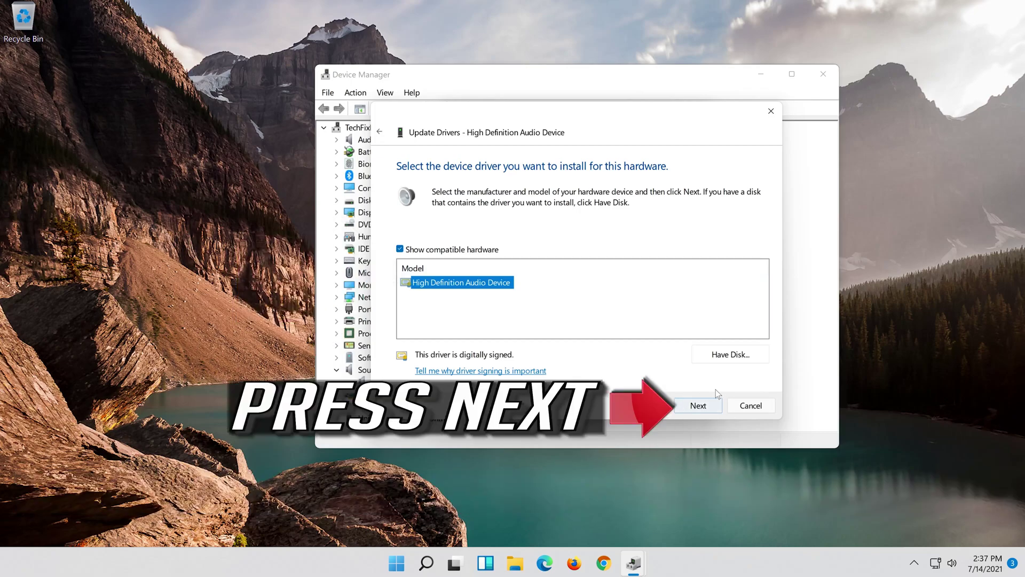
left_click(709, 408)
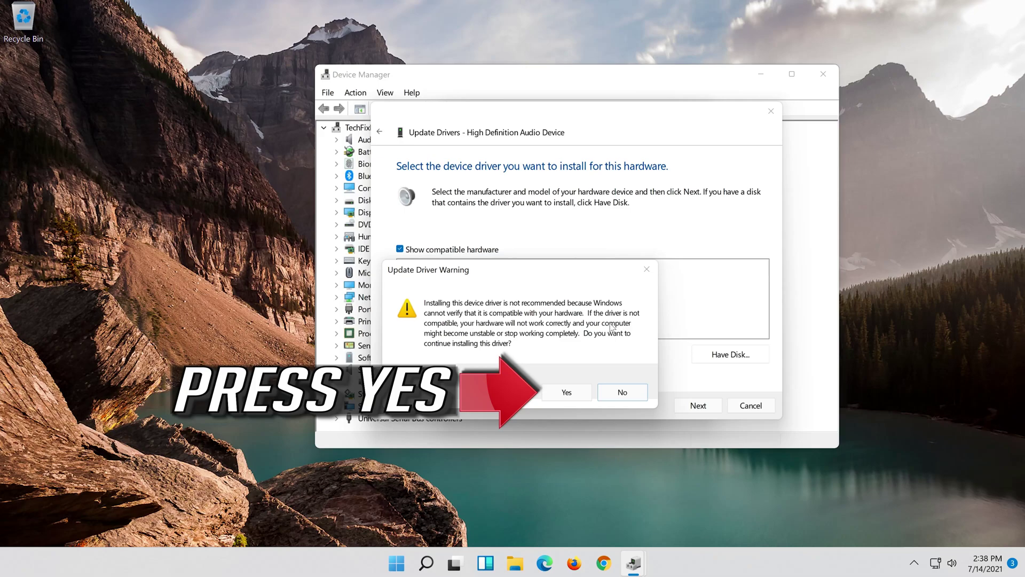
left_click(566, 392)
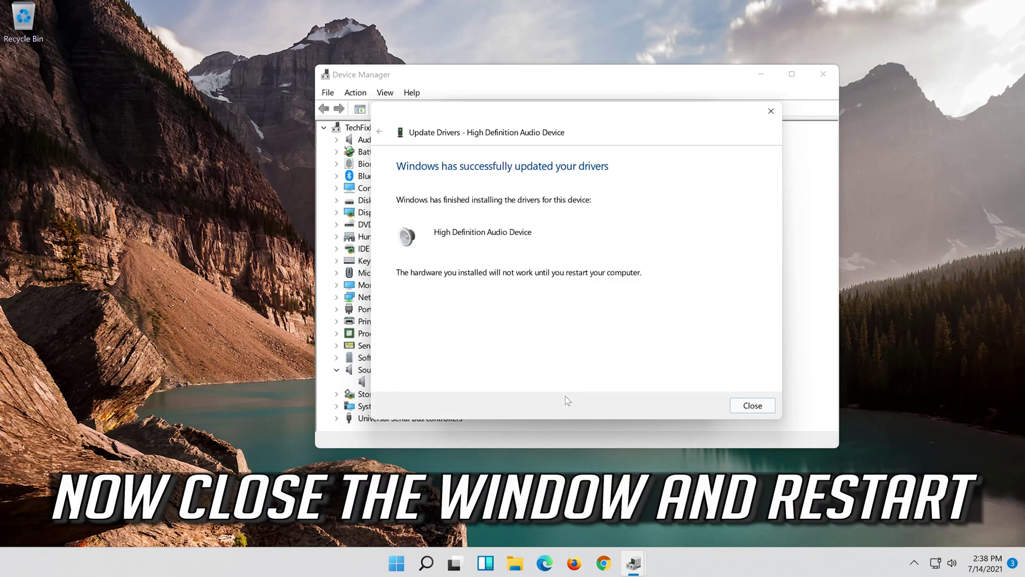
Close the completed Update Drivers wizard and the audio device Properties dialog.
left_click(753, 407)
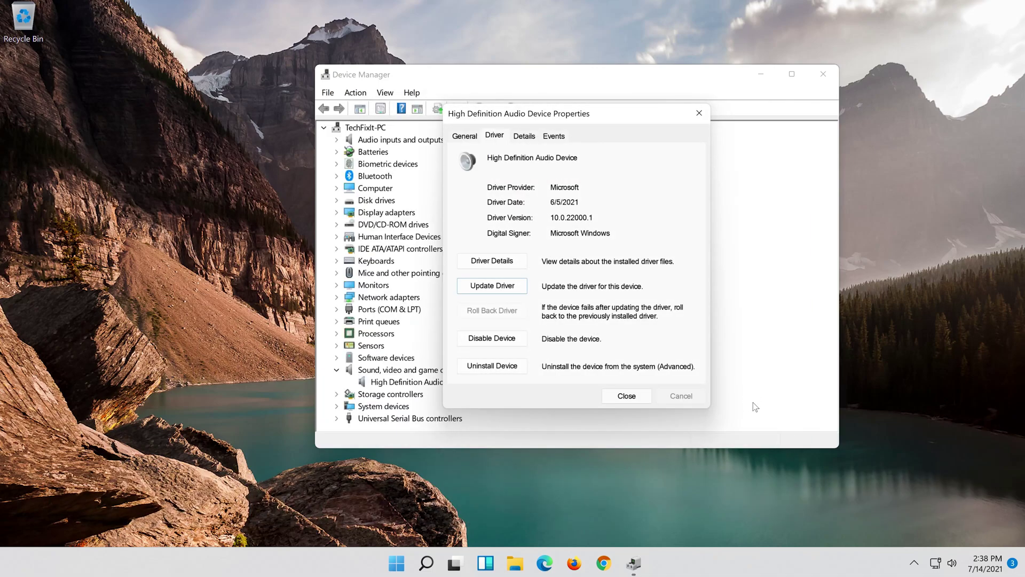
left_click(625, 396)
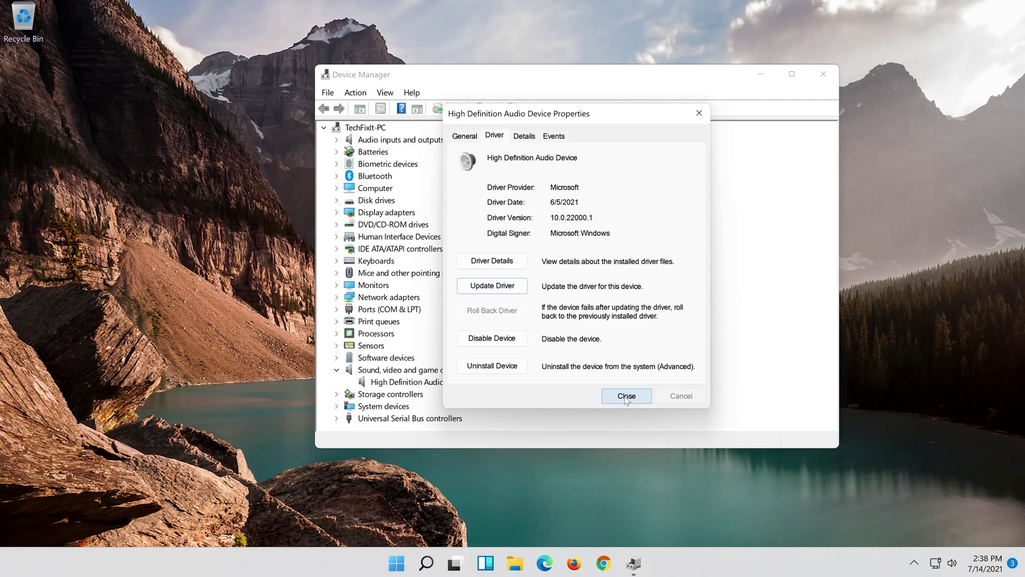
left_click(626, 396)
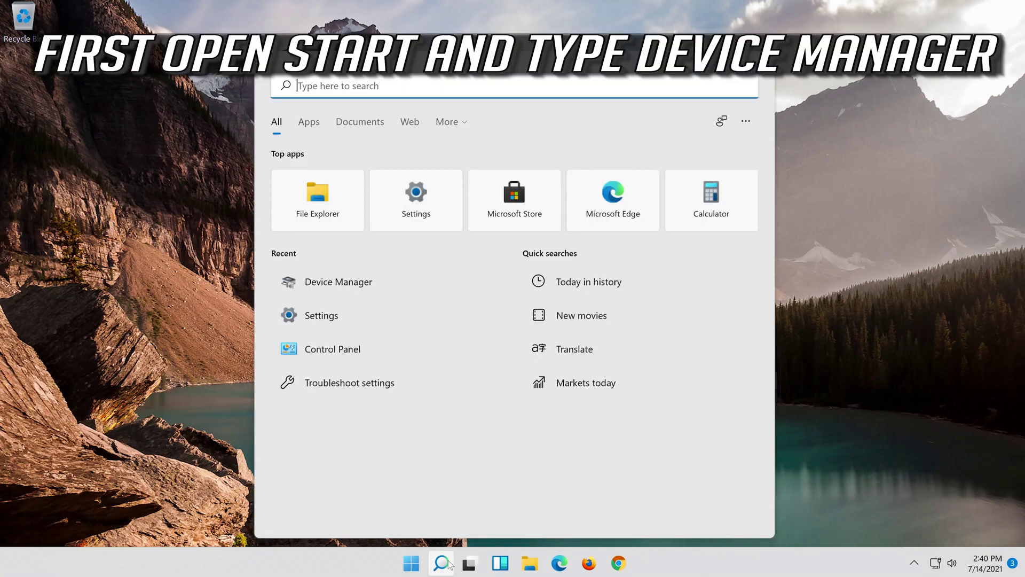
type("device ma")
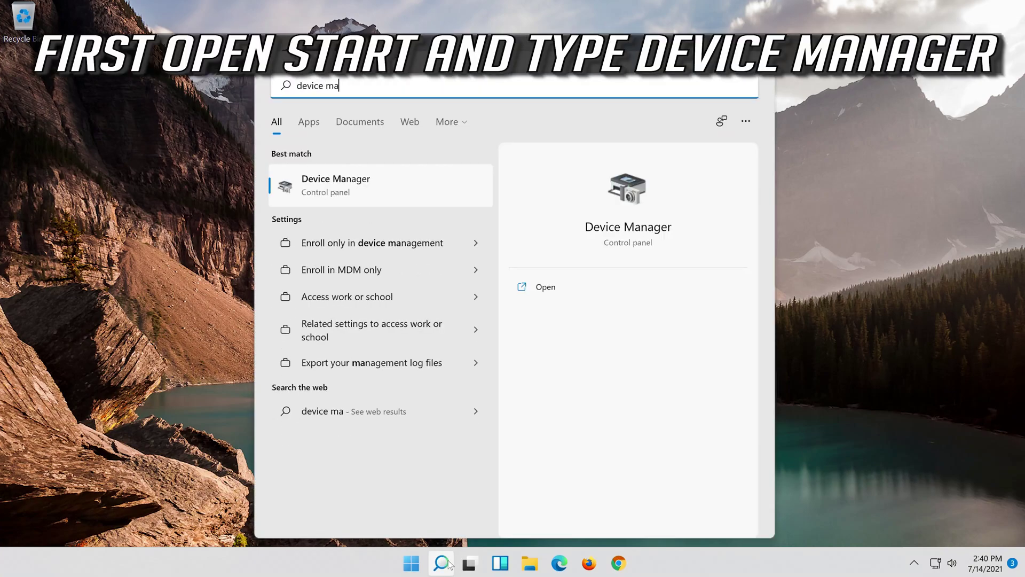
type("na")
type("ge")
type("r")
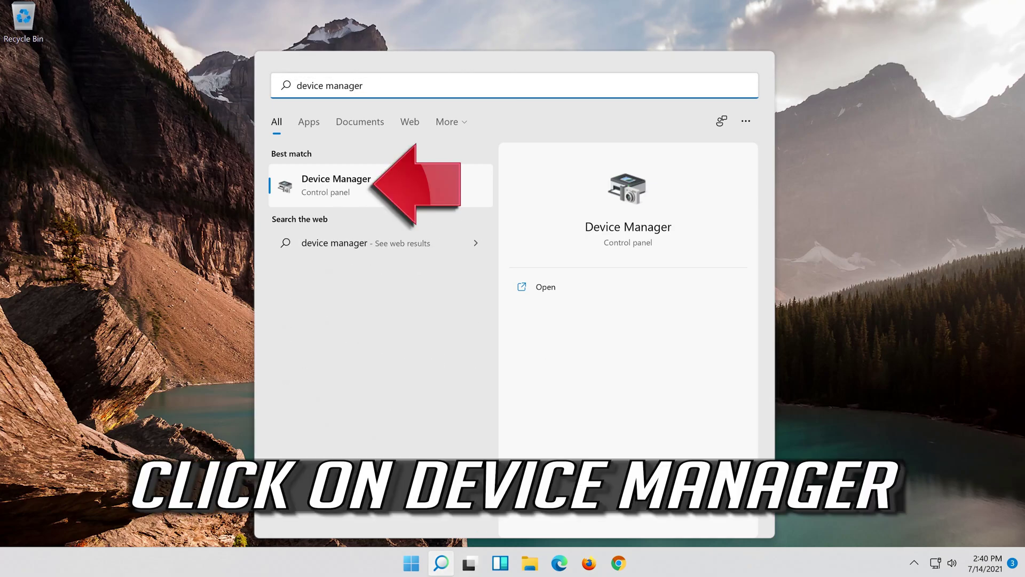
Launch Device Manager from the 'device manager' search results.
left_click(426, 191)
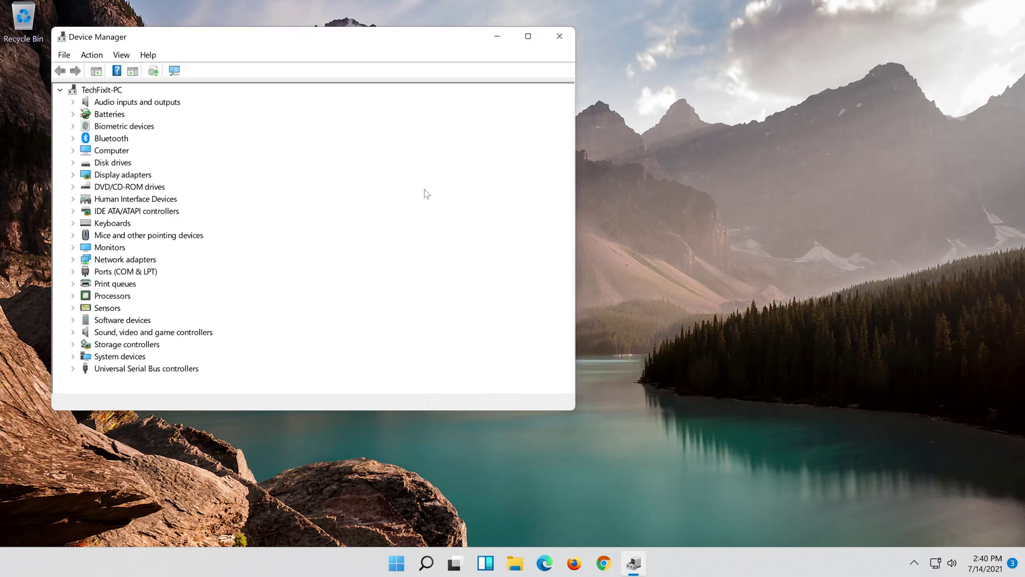
Open High Definition Audio Device properties under Sound, video and game controllers and view its Driver tab.
left_click_drag(337, 42, 585, 55)
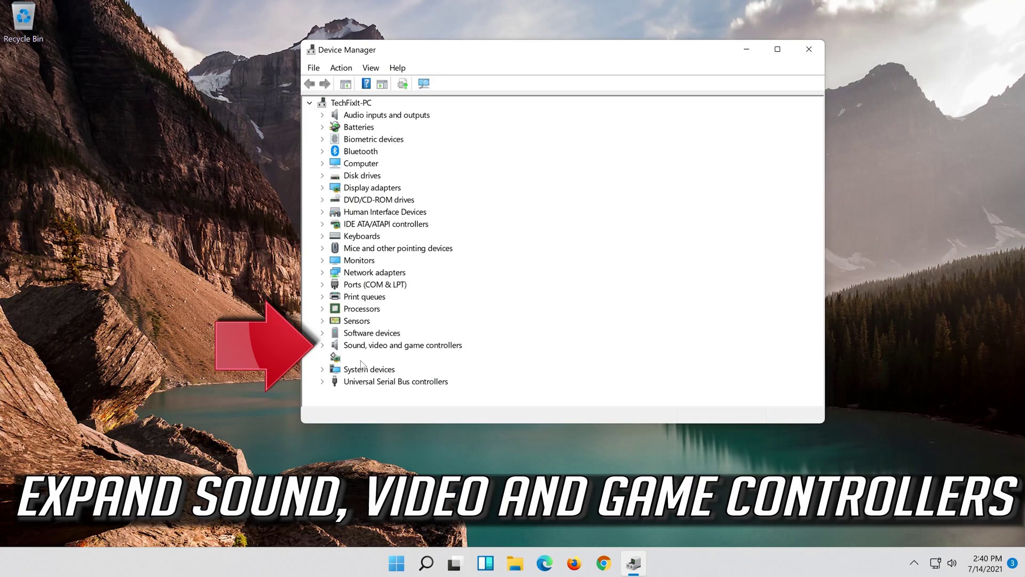
left_click(323, 345)
left_click(353, 361)
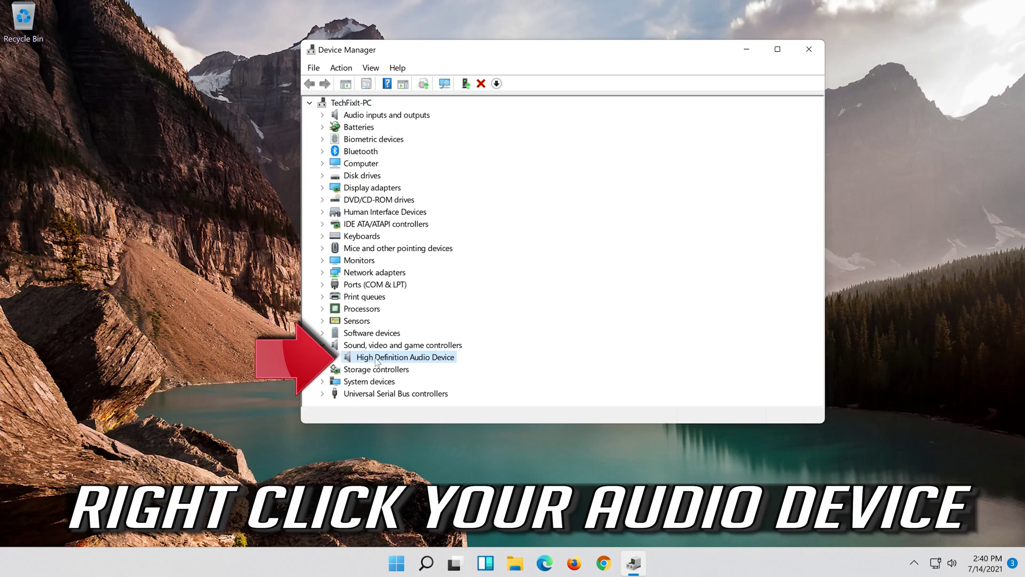
right_click(428, 360)
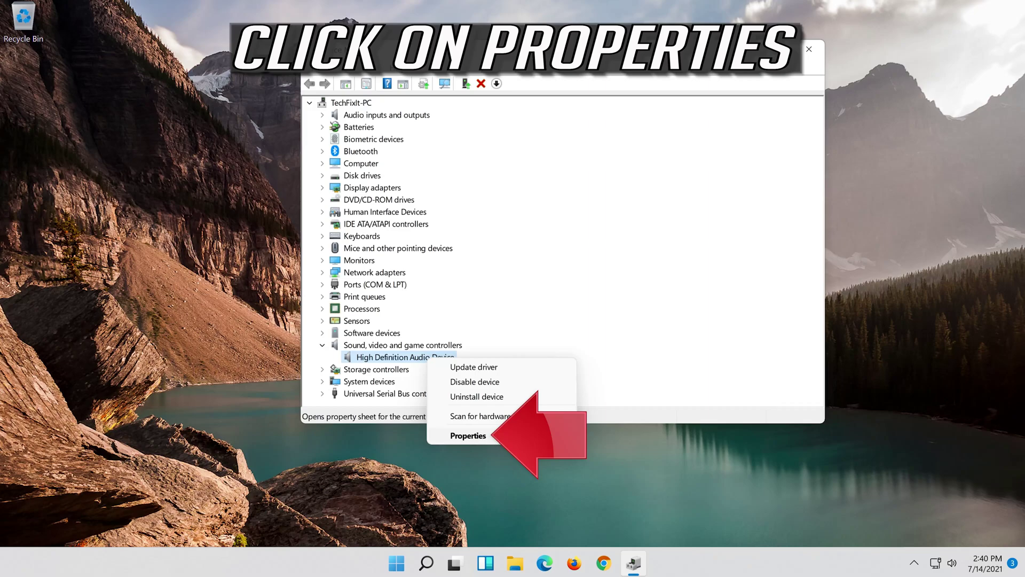
left_click(500, 434)
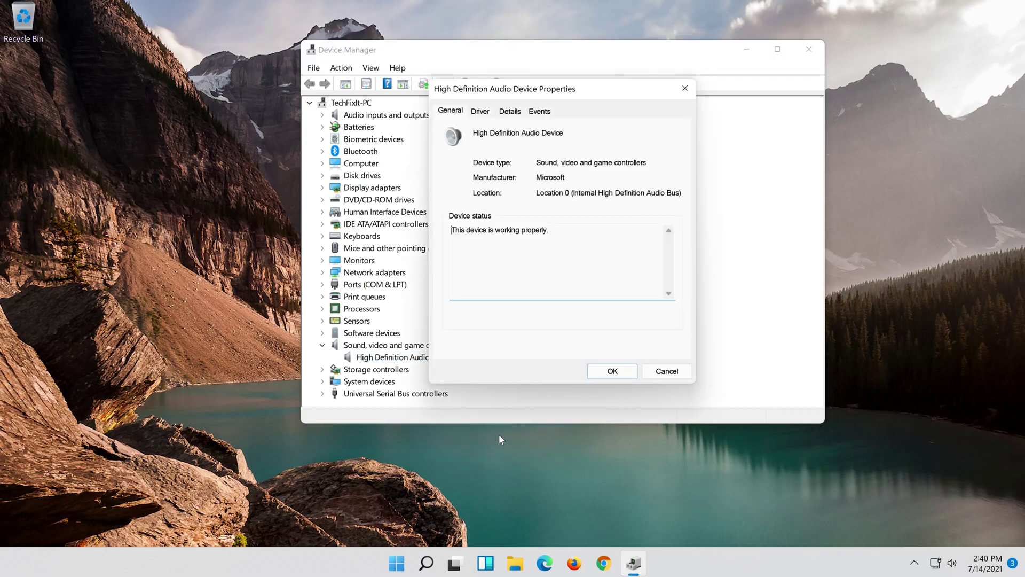
left_click(481, 112)
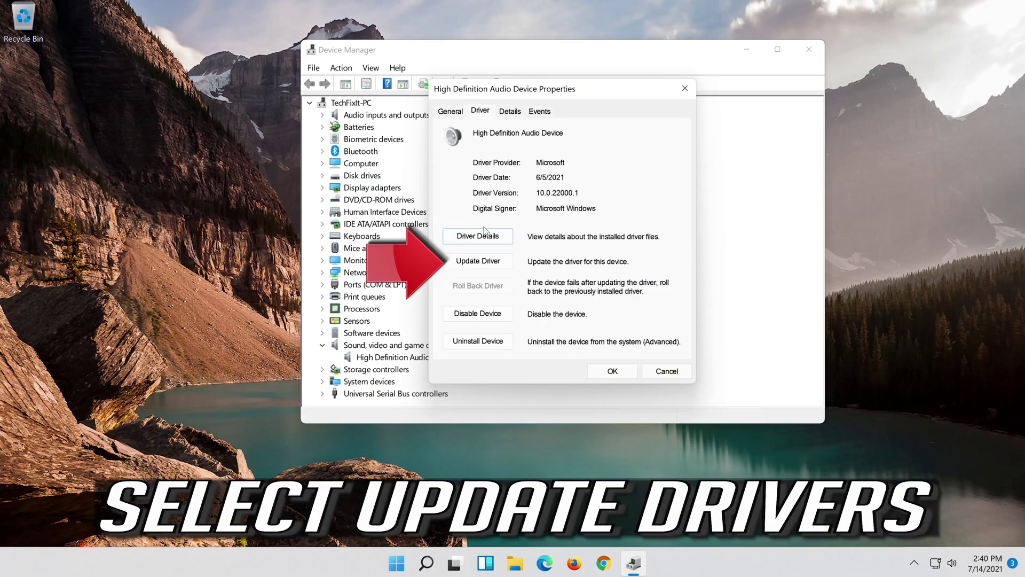
Search automatically for a new High Definition Audio driver, then search Windows Update.
left_click(481, 264)
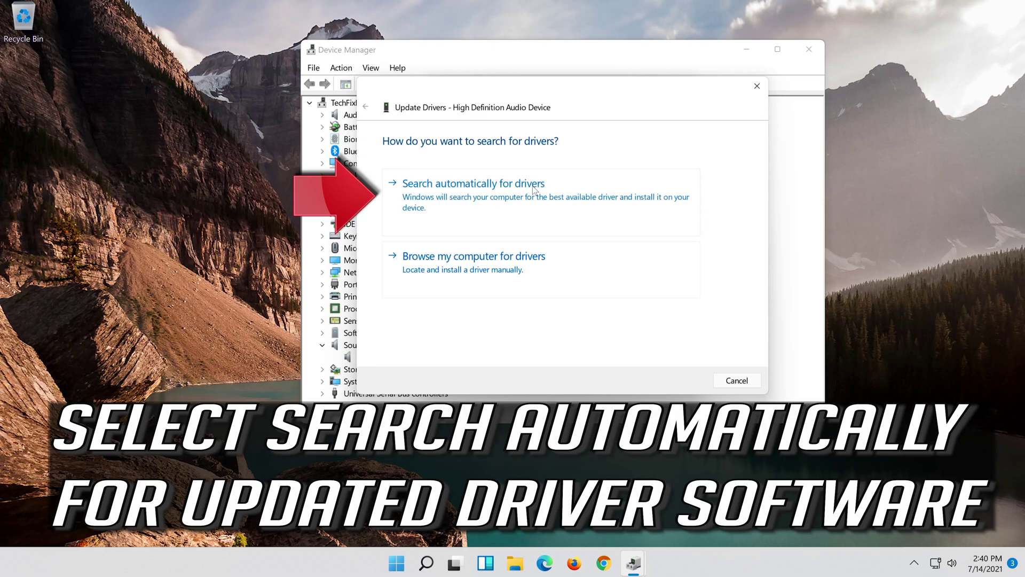
left_click(563, 202)
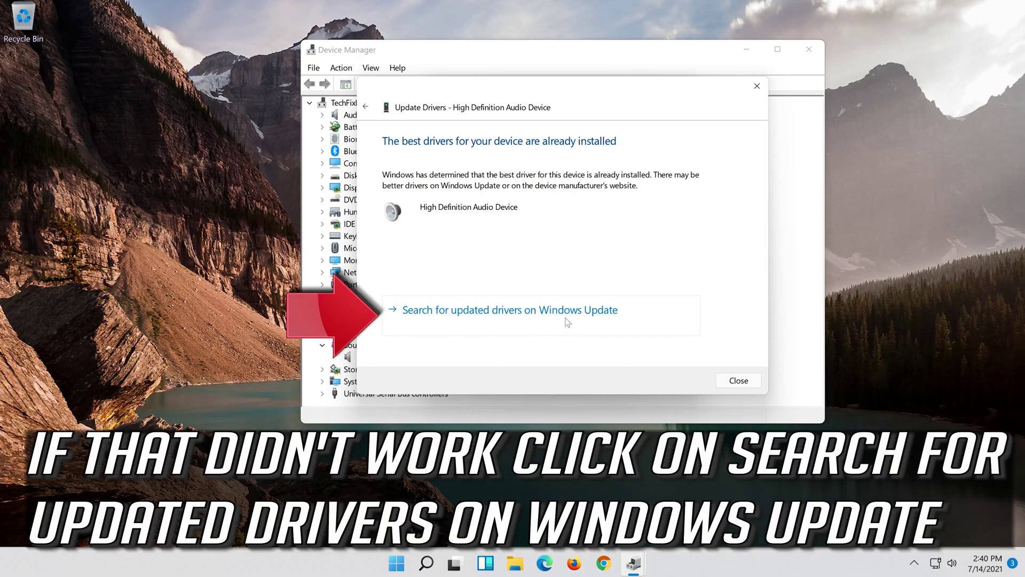
left_click(546, 320)
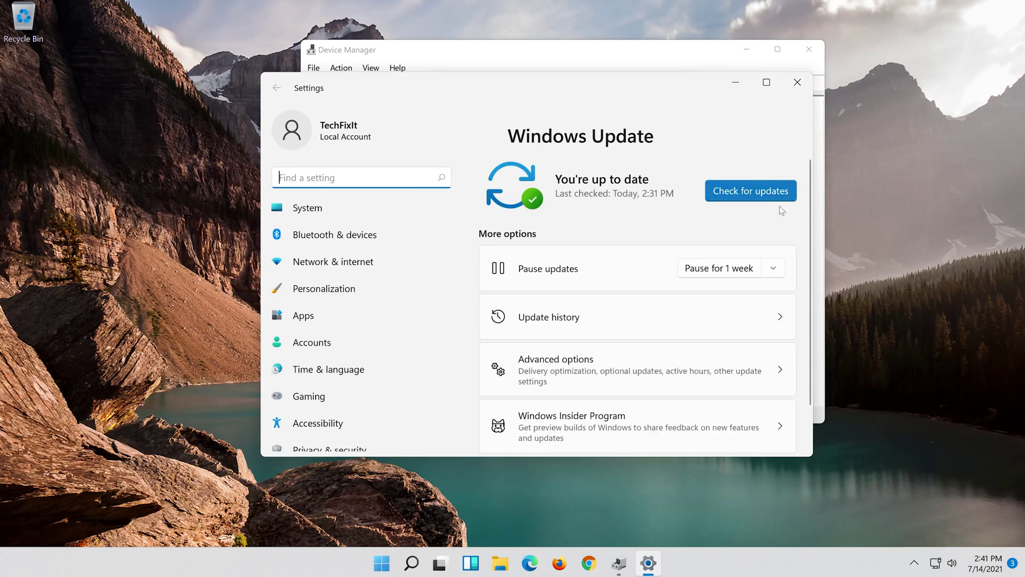
Run Check for updates in Settings > Windows Update.
left_click(744, 190)
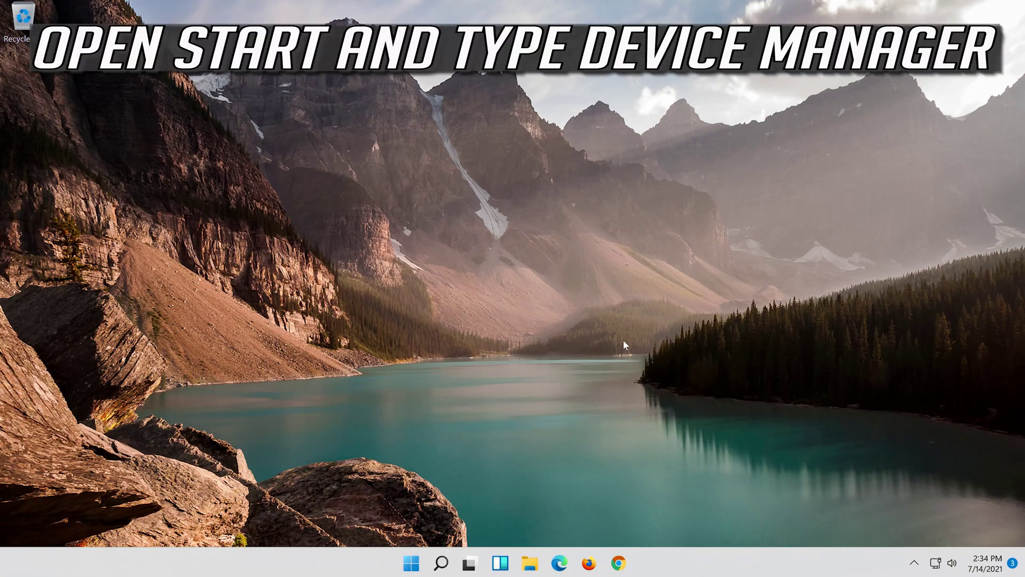
Search Windows for 'device manager' and launch Device Manager.
left_click(438, 564)
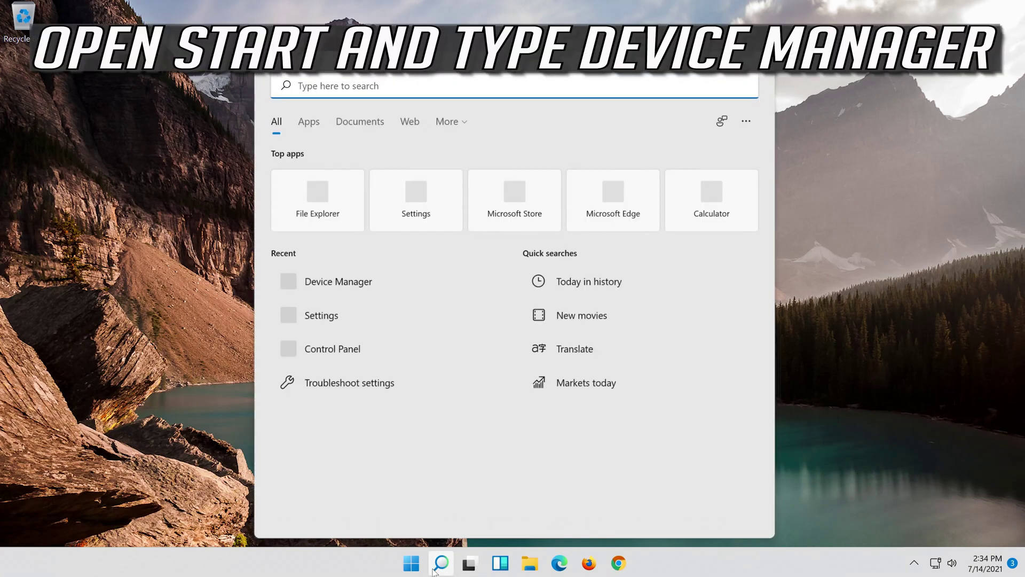
type("device man")
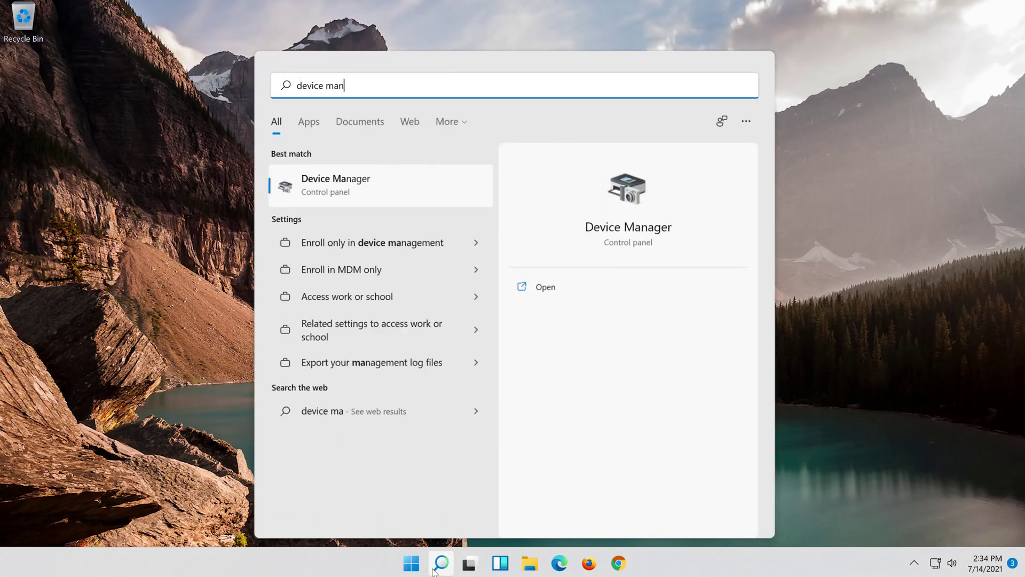
type("ager")
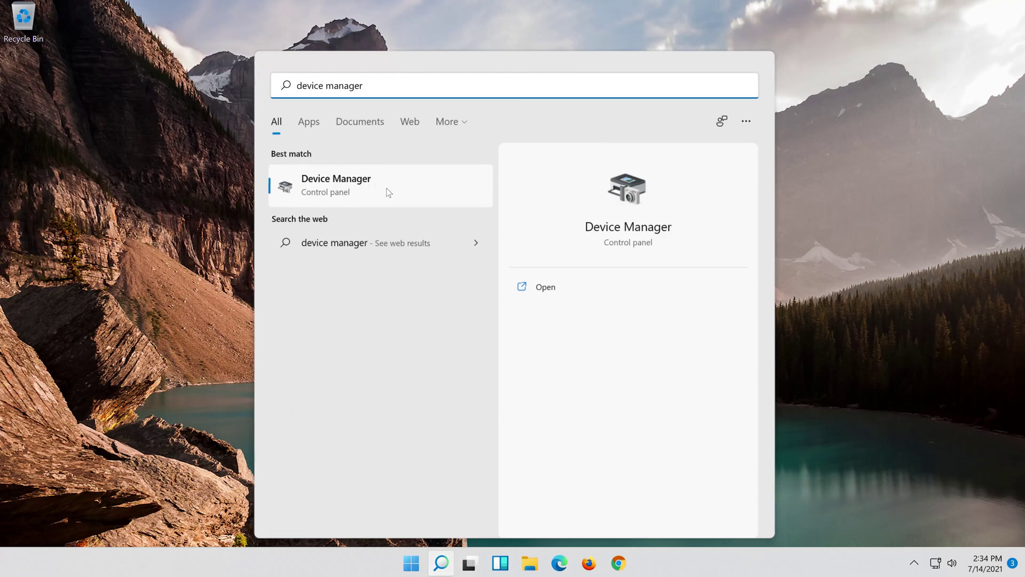
left_click(357, 192)
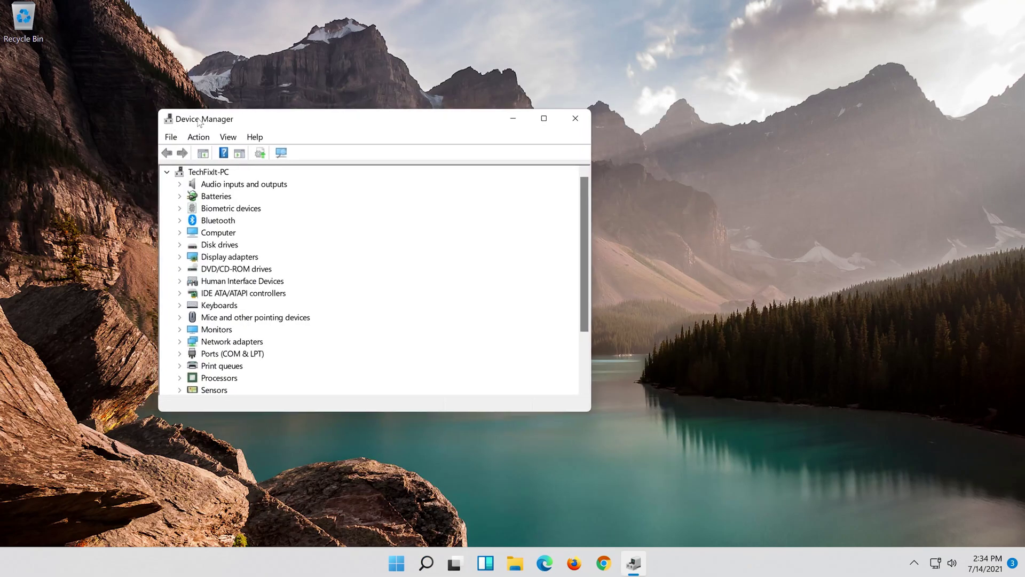
Expand Sound, video and game controllers and open High Definition Audio Device Properties.
left_click_drag(184, 120, 412, 127)
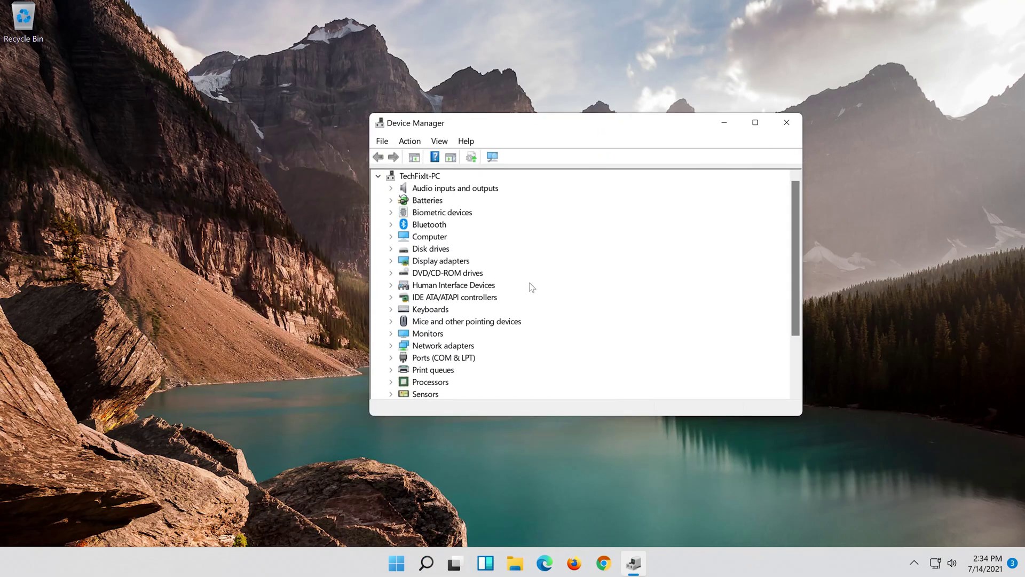
scroll(531, 286, "down", 2)
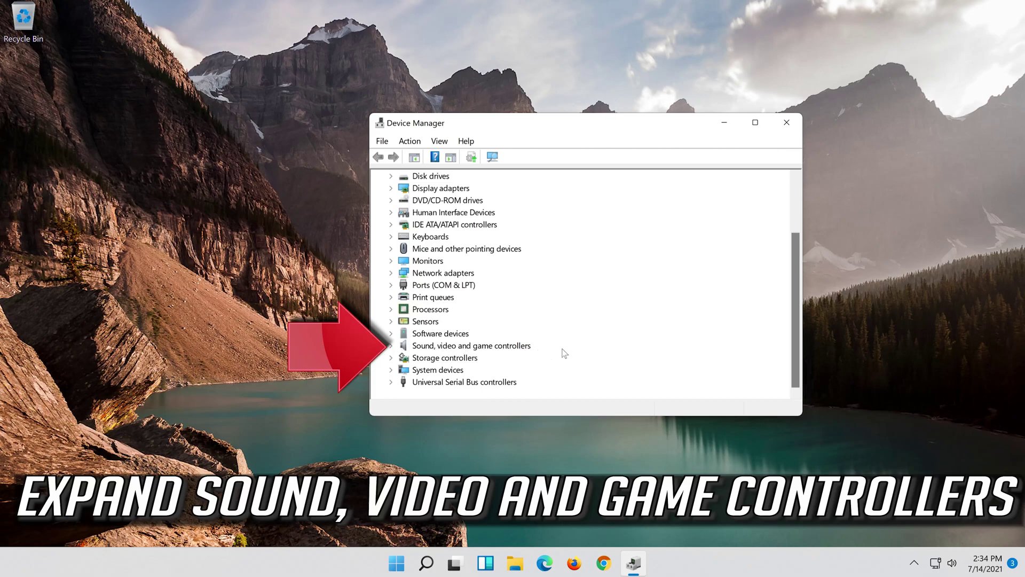
left_click(392, 345)
left_click(463, 358)
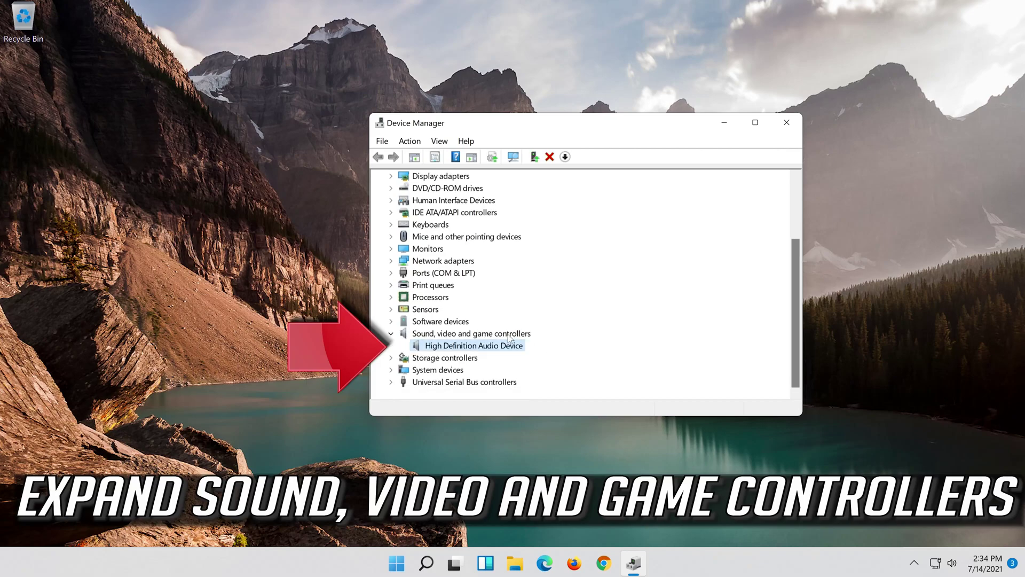
right_click(473, 346)
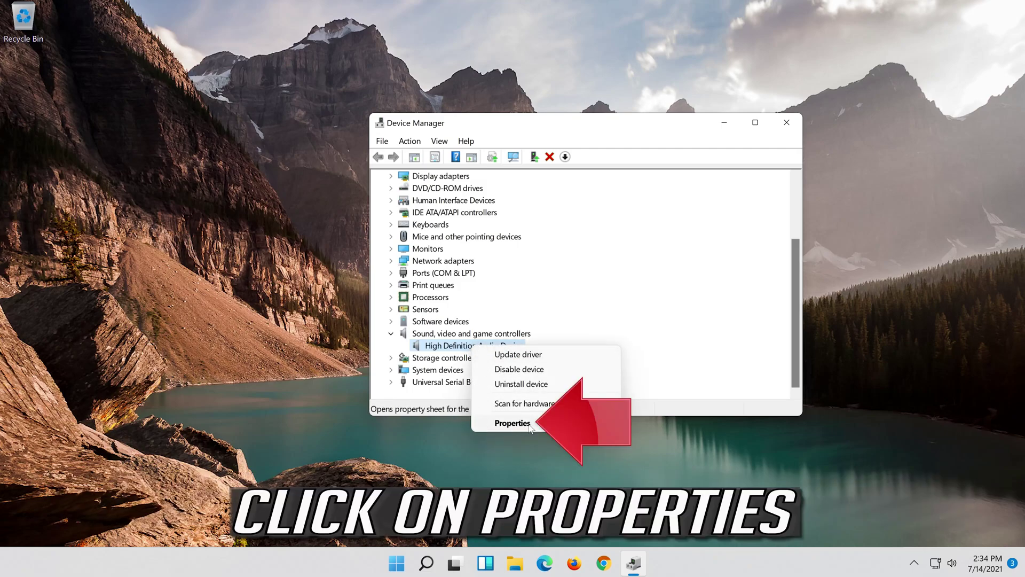
left_click(512, 423)
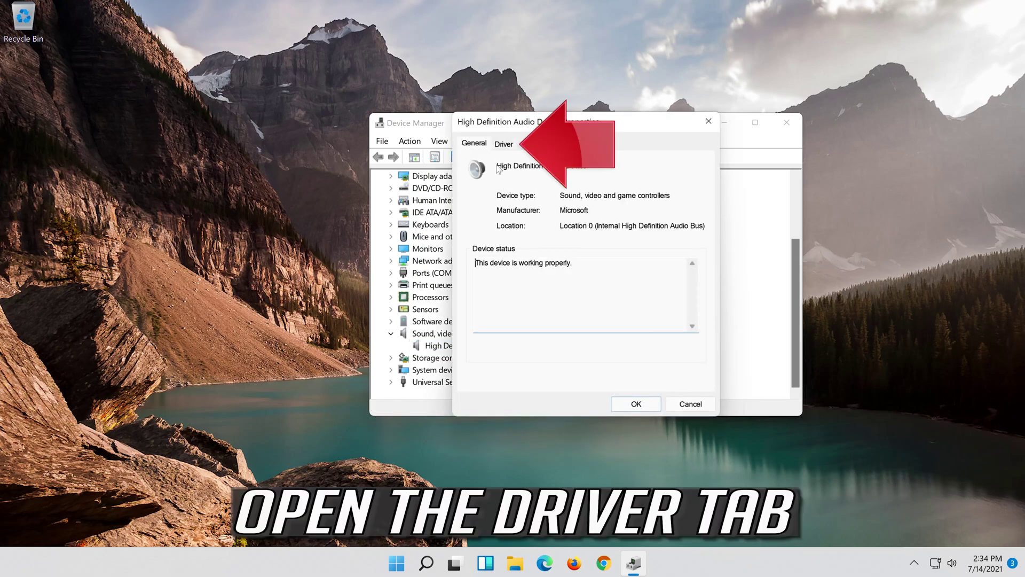
Uninstall the High Definition Audio Device from its Driver tab and confirm the warning.
left_click(502, 144)
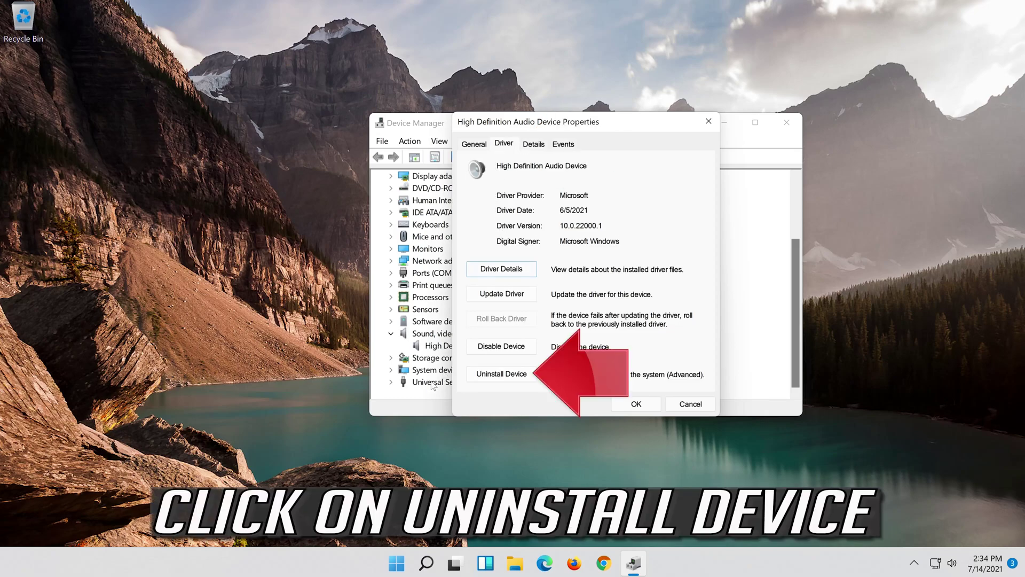
left_click(501, 375)
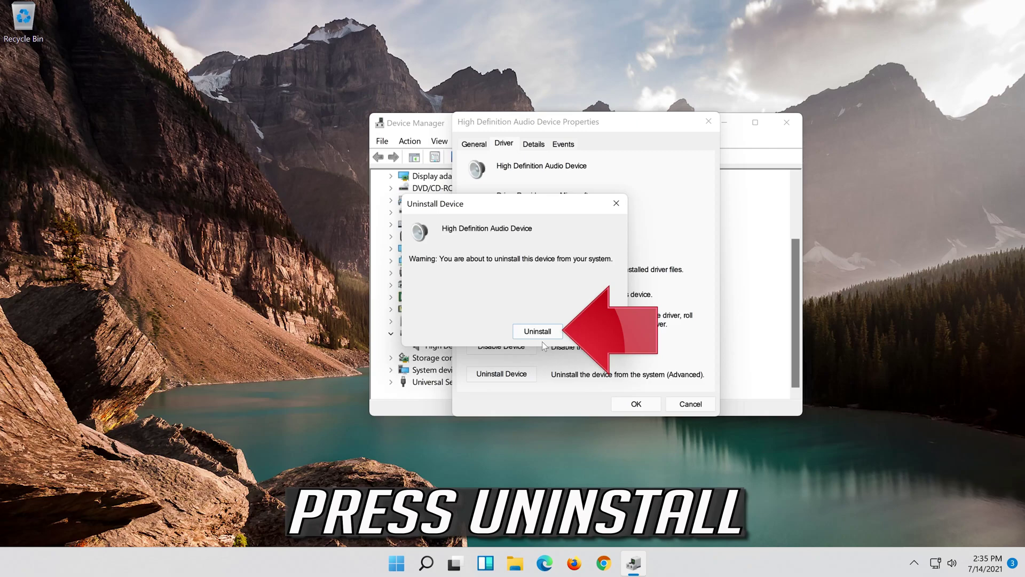
left_click(538, 331)
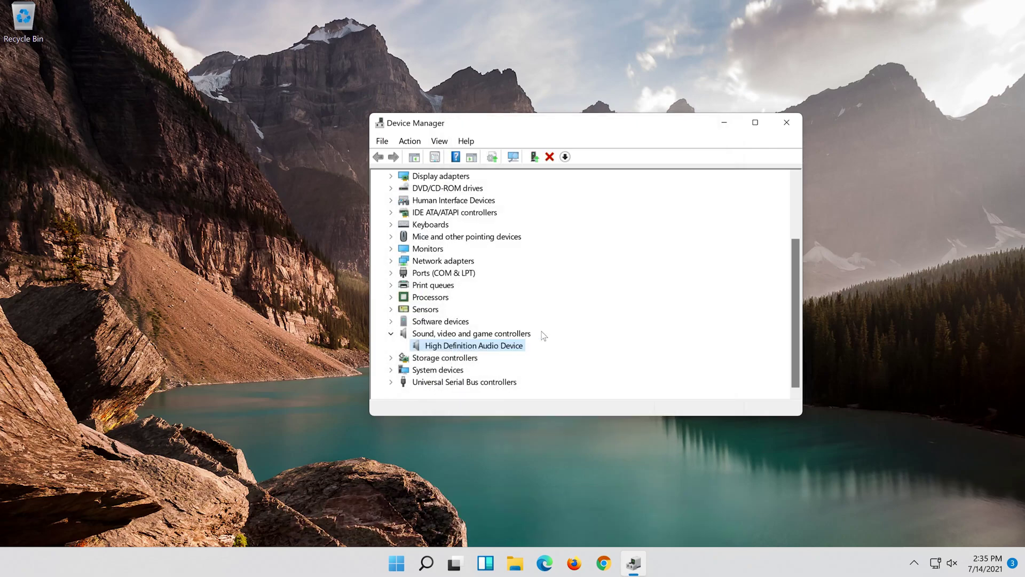